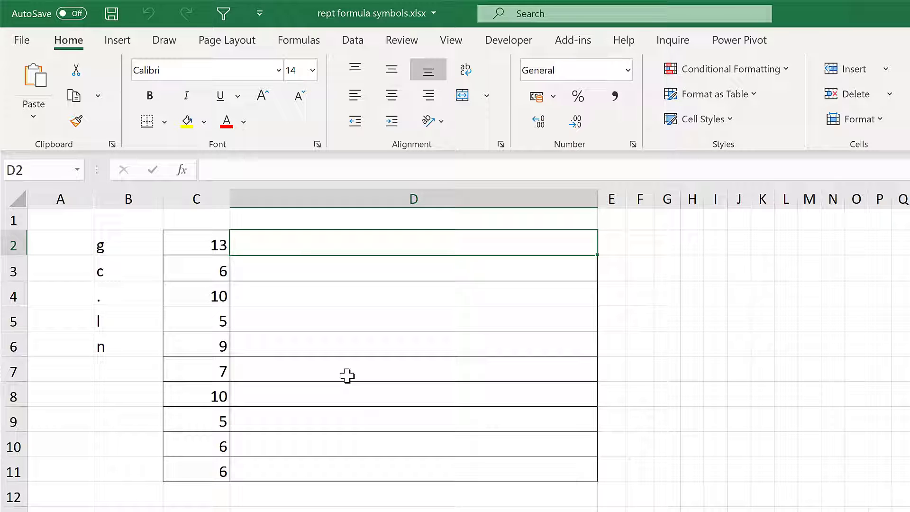
Enter =REPT("g",C2) in D2 and fill it down to D11
type("=rept")
key("Tab")
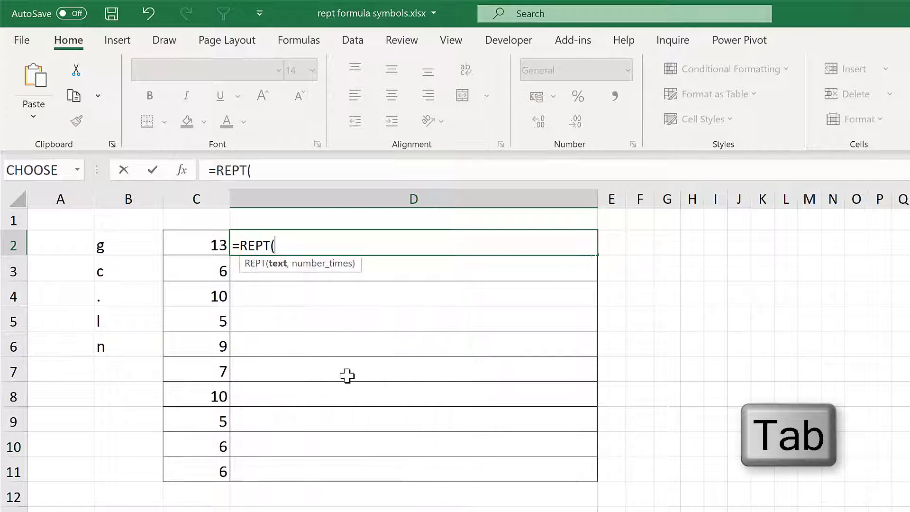
type("\"g\",")
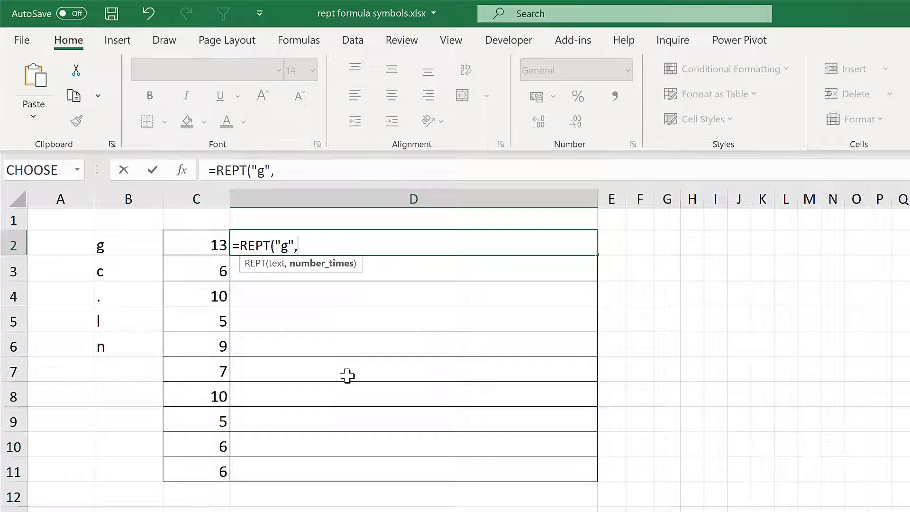
left_click(208, 244)
type(")")
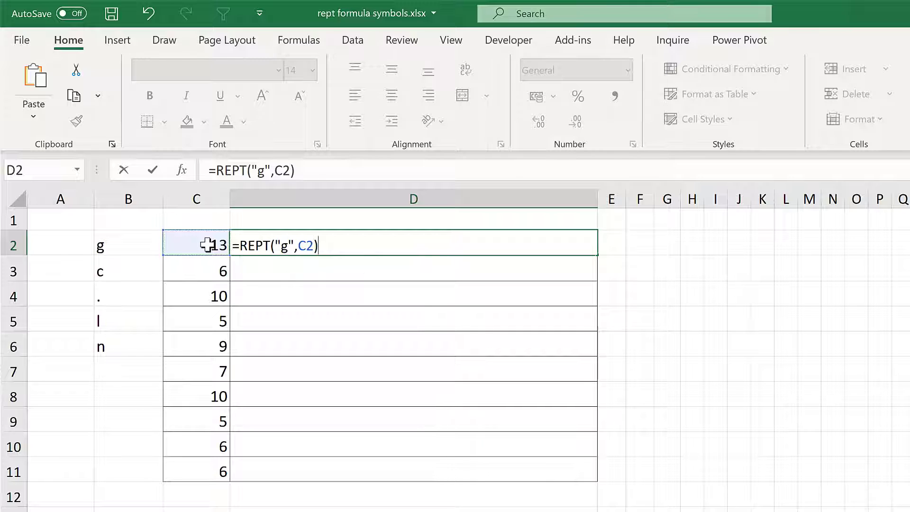
key("Return")
left_click(254, 244)
double_click(597, 256)
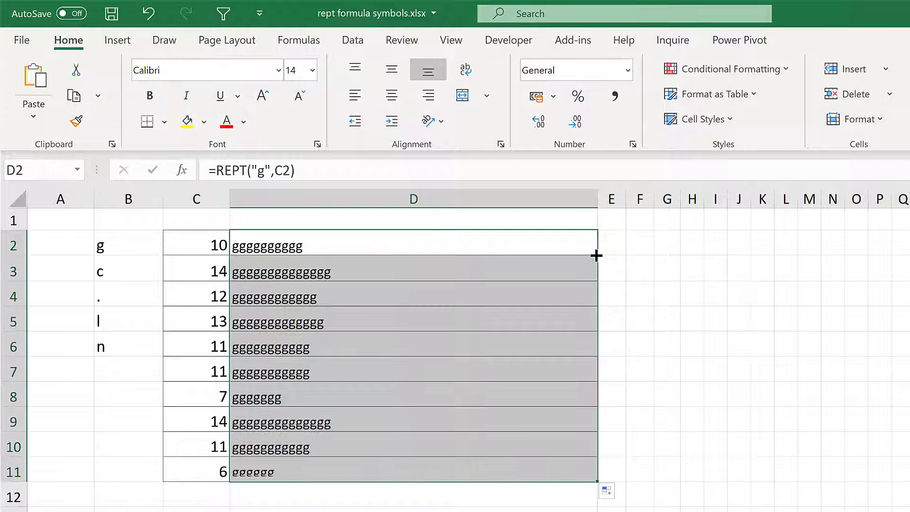
Set D2:D11 to the Webdings font so the g's render as solid bars, then reselect them
left_click(174, 70)
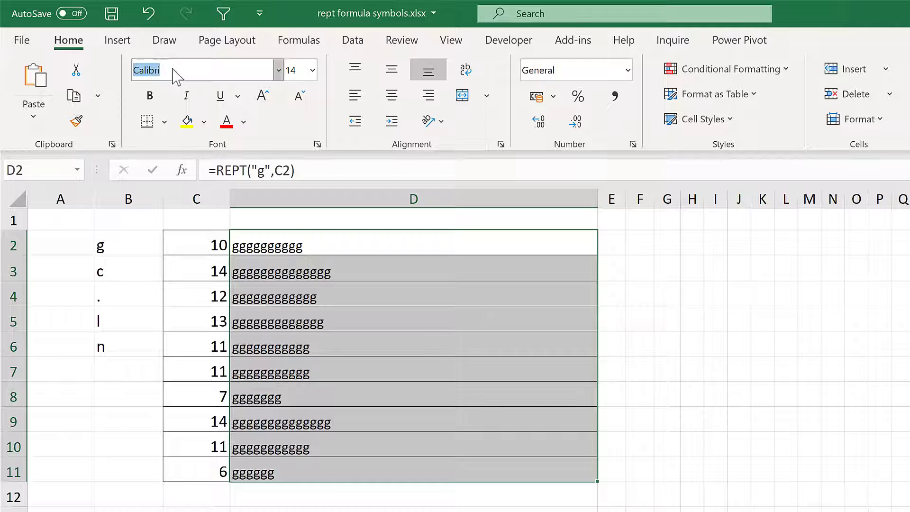
type("Webdings")
key("Return")
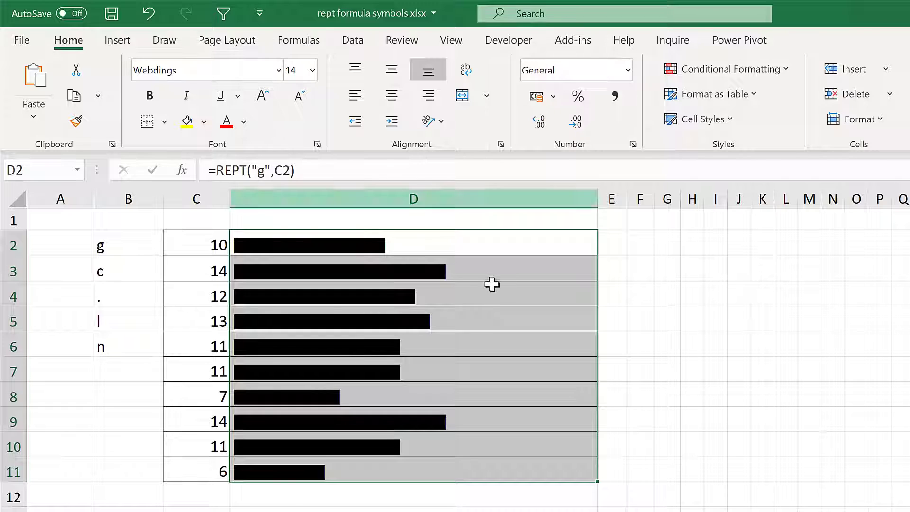
left_click(492, 287)
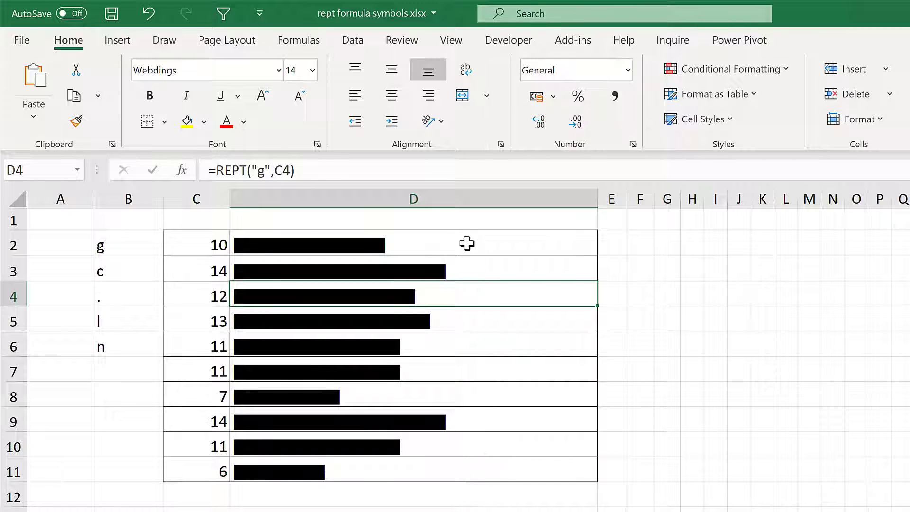
left_click_drag(467, 243, 451, 462)
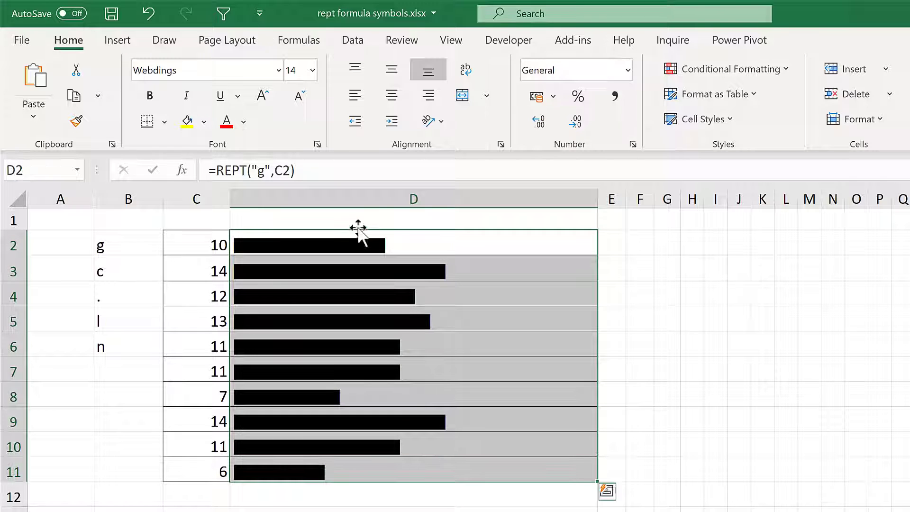
Middle-align the D2:D11 bars and give them the Orange font colour
left_click(392, 75)
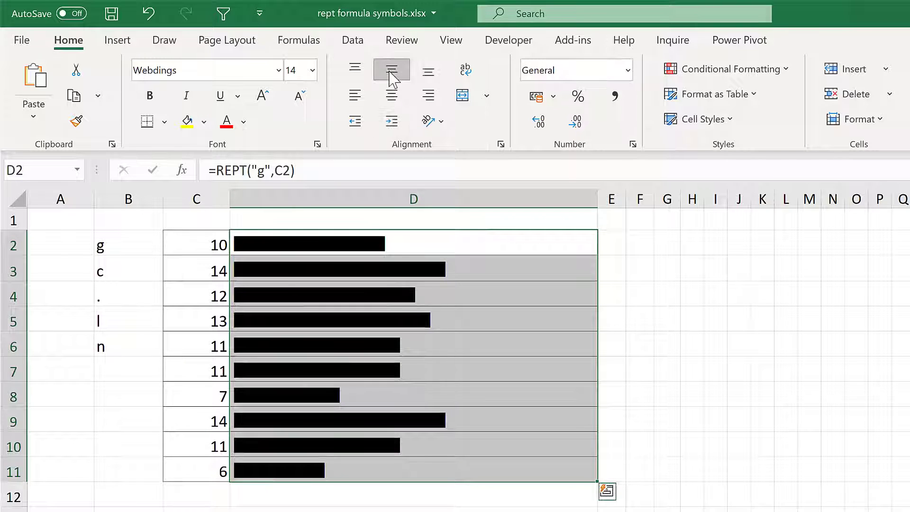
left_click(243, 123)
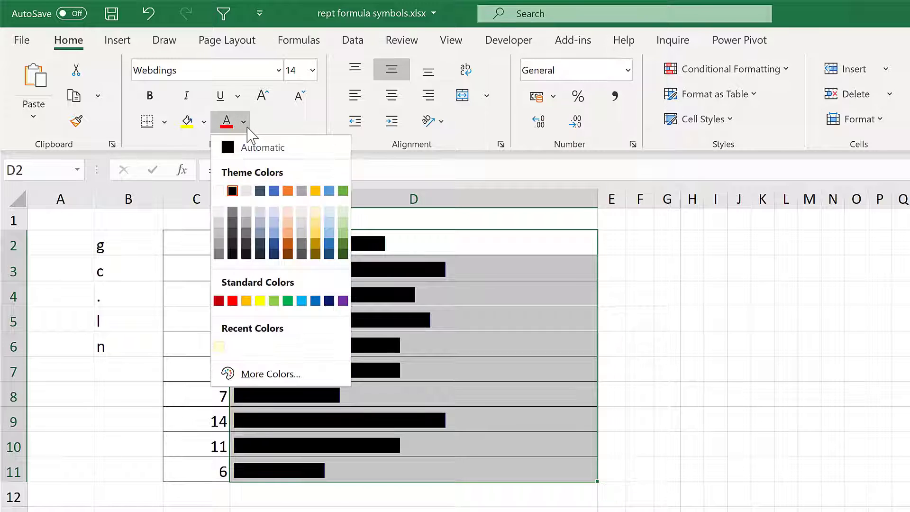
left_click(290, 191)
left_click(476, 274)
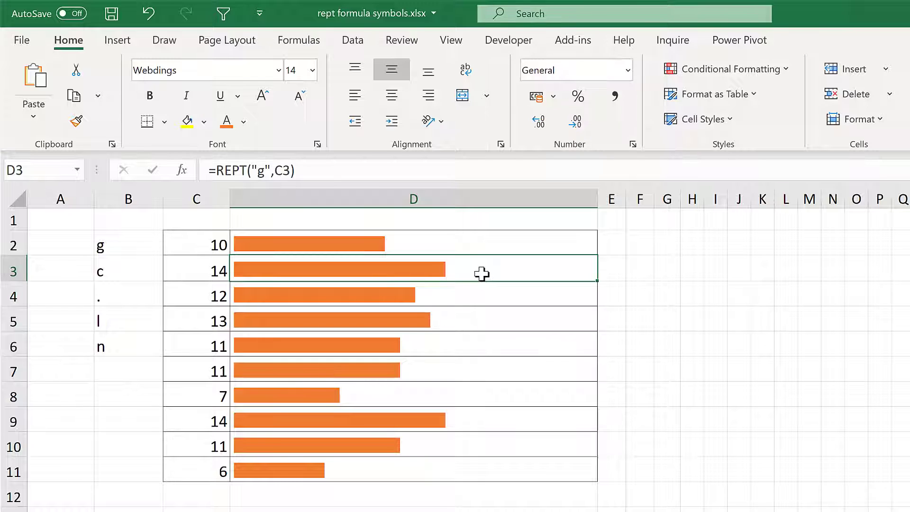
left_click(265, 172)
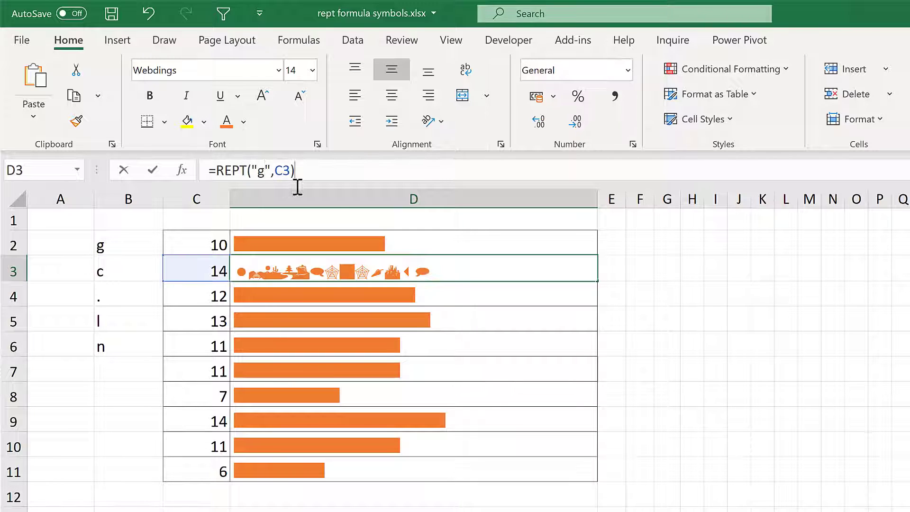
Change D3's repeated symbol to the hollow-box character and fill it down to D11
key("Delete")
type("d")
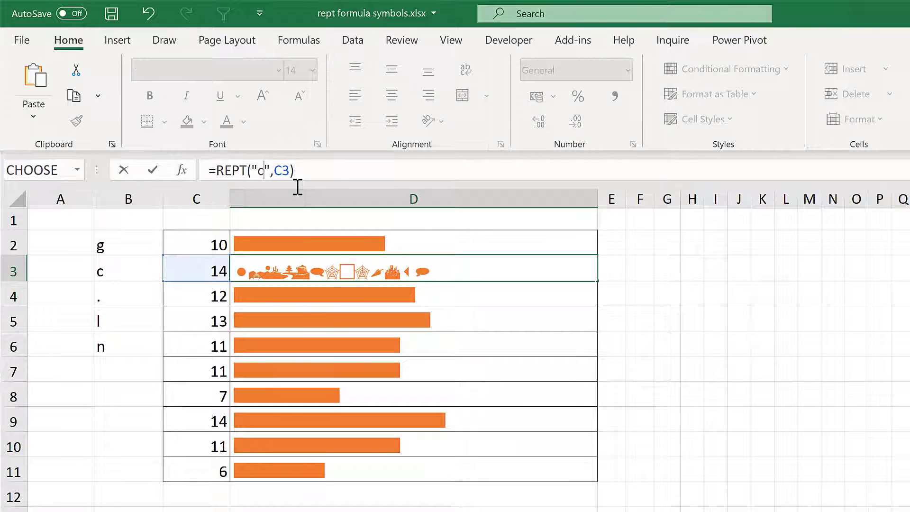
key("Return")
left_click(434, 270)
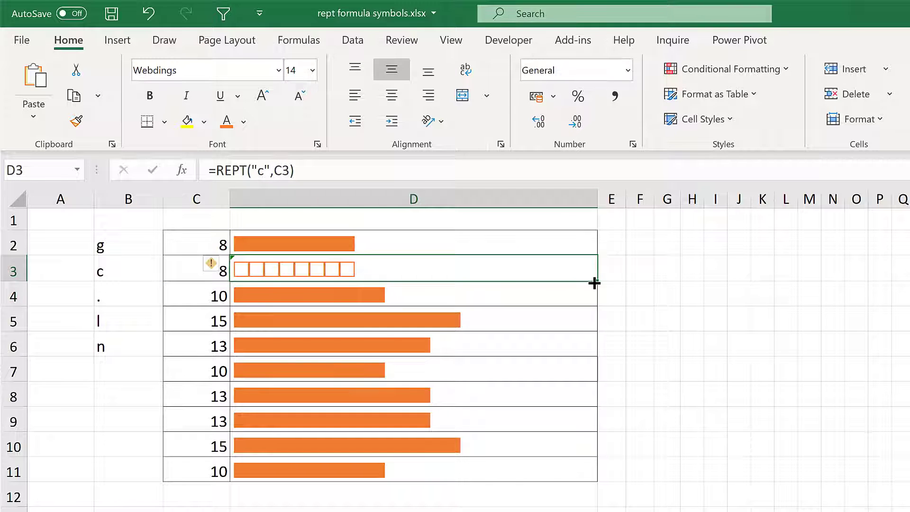
double_click(593, 282)
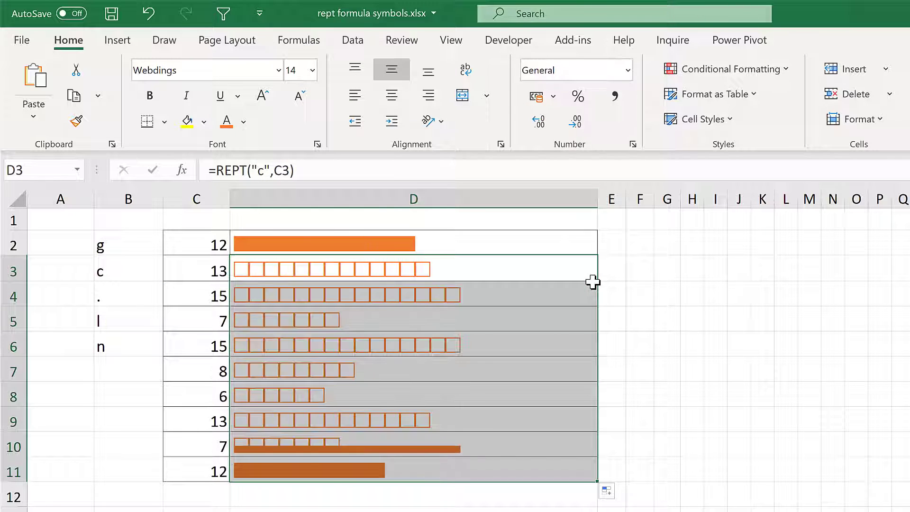
Change D4's formula to repeat "." as a checker pattern and fill it down to D11
left_click(496, 291)
left_click(265, 171)
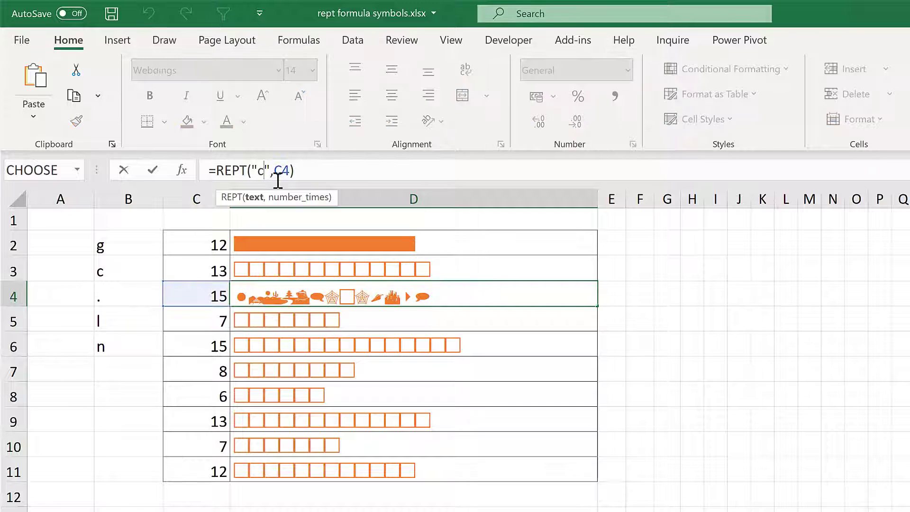
key("BackSpace")
type(".")
key("Return")
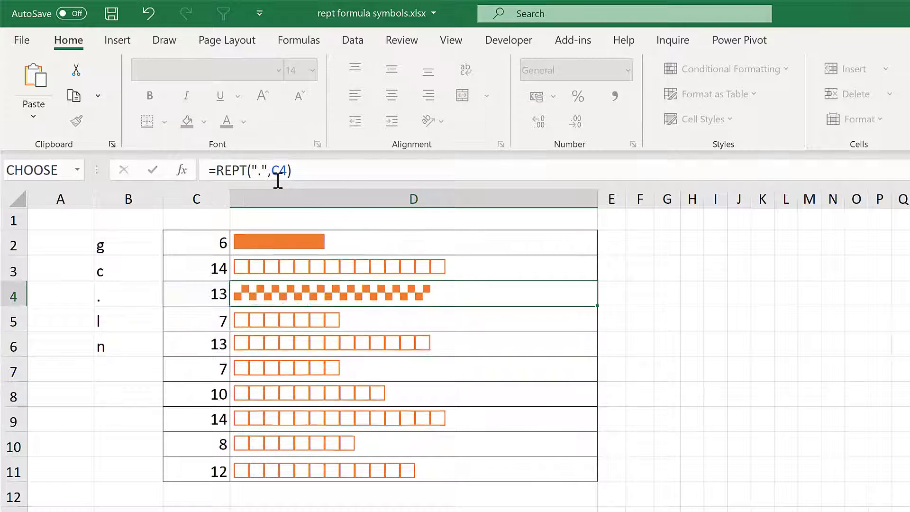
key("Up")
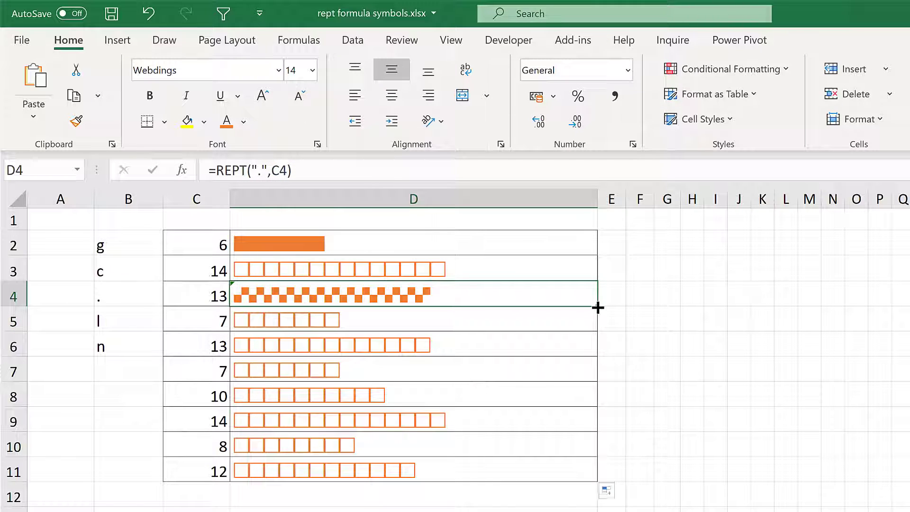
double_click(598, 307)
left_click(411, 316)
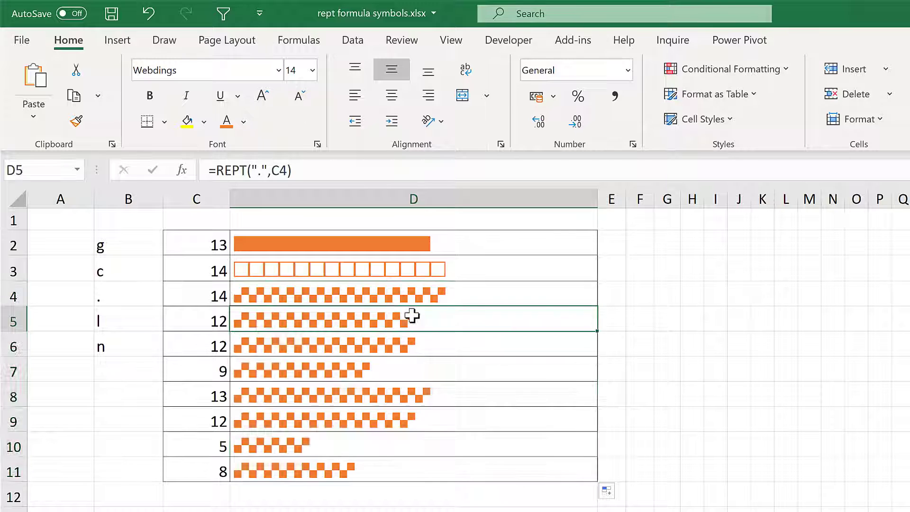
Make D5 repeat "l" in Wingdings as dots and fill it down to D11
left_click(294, 172)
key("Left")
key("Left")
key("Left")
key("Left")
key("Left")
key("Left")
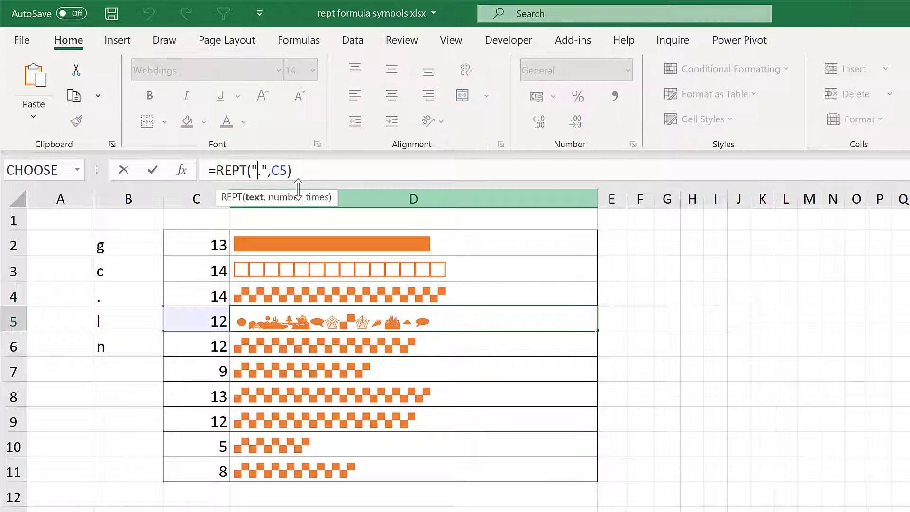
key("Delete")
type("l")
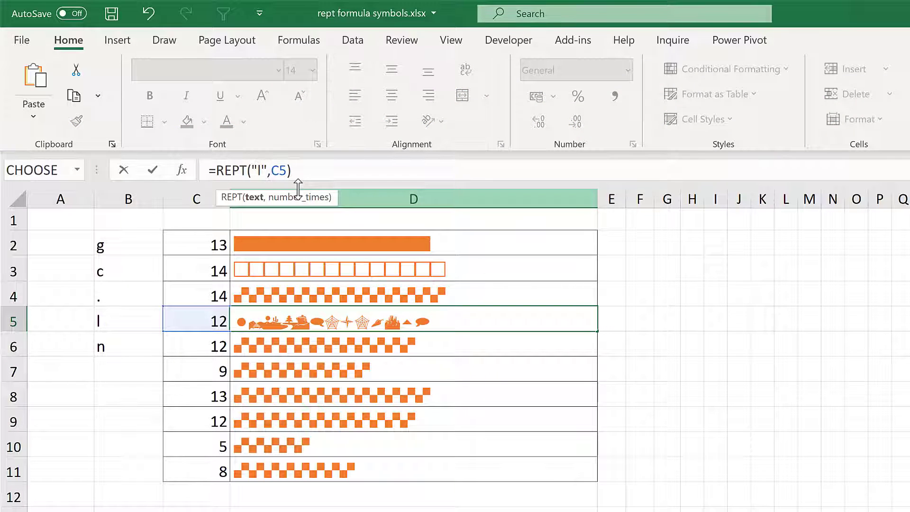
key("Return")
left_click(342, 316)
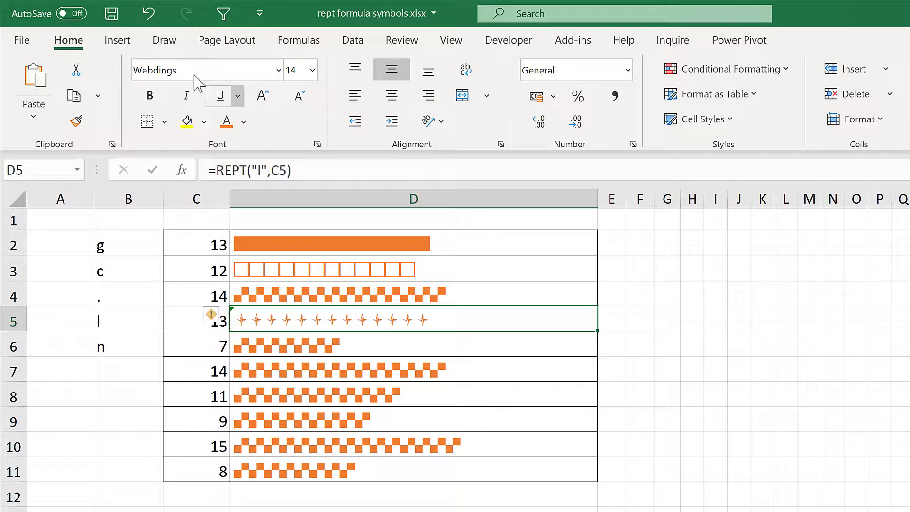
left_click(279, 70)
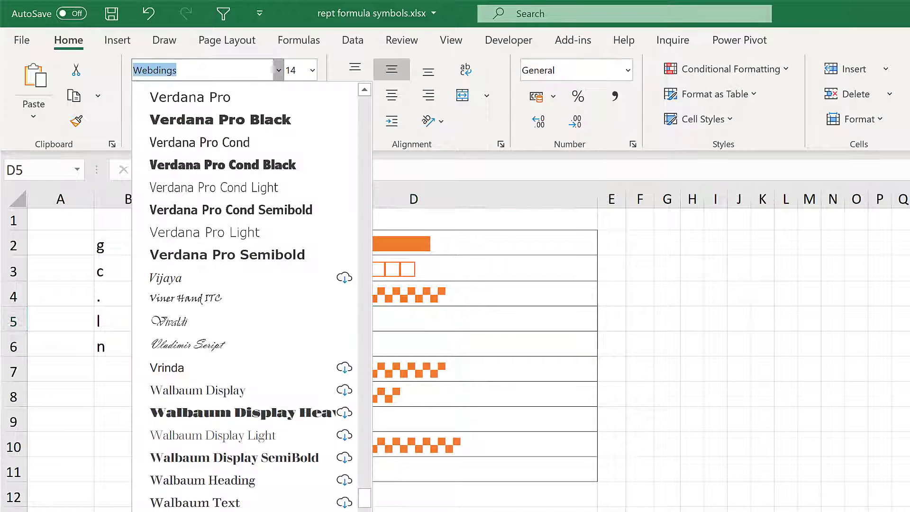
scroll(274, 494, "down", 3)
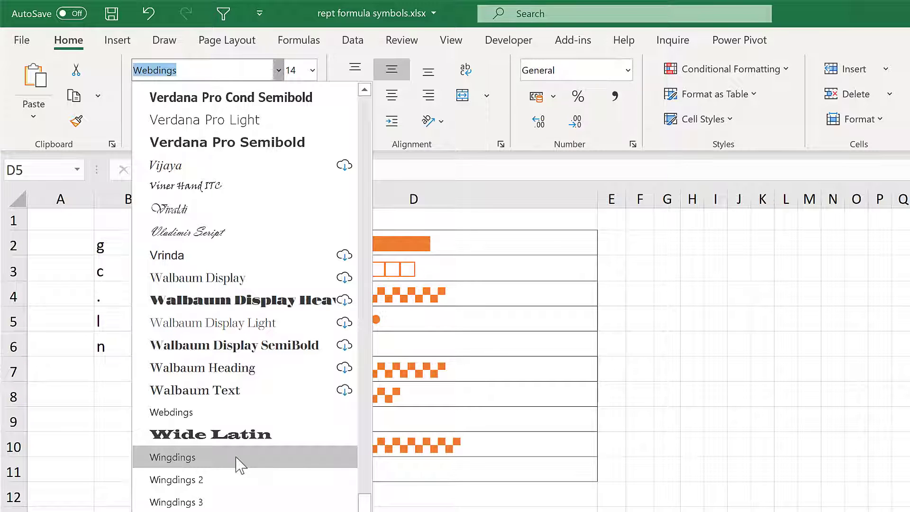
left_click(238, 464)
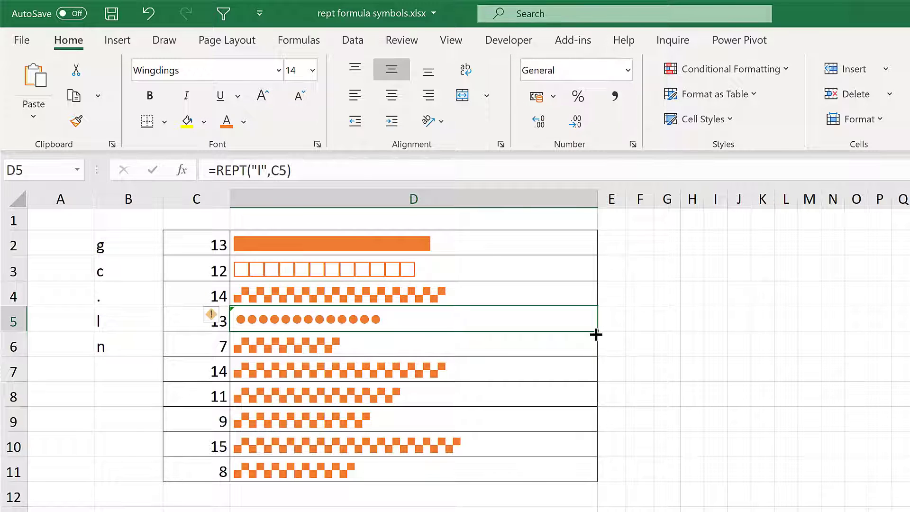
double_click(596, 334)
left_click(379, 340)
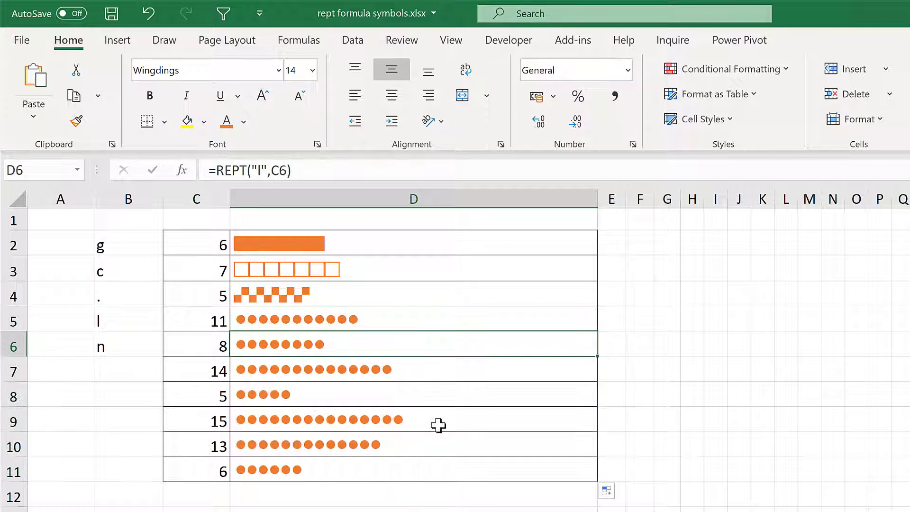
Make D6 repeat "n" as small solid squares and fill it down to D11
left_click(262, 171)
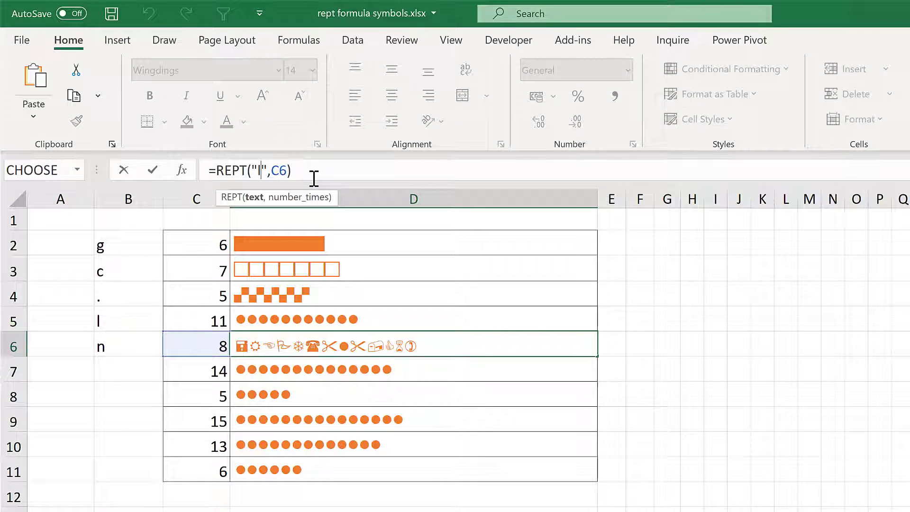
key("BackSpace")
type("n")
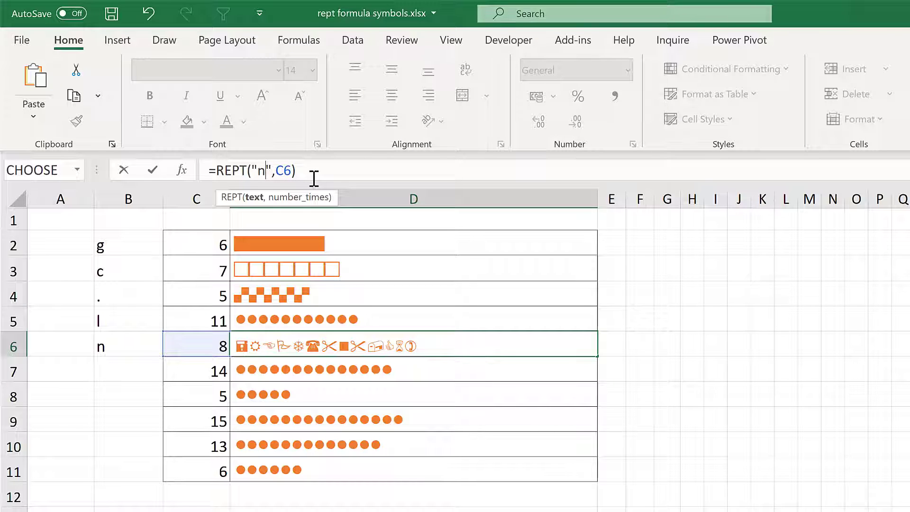
key("Return")
left_click(583, 353)
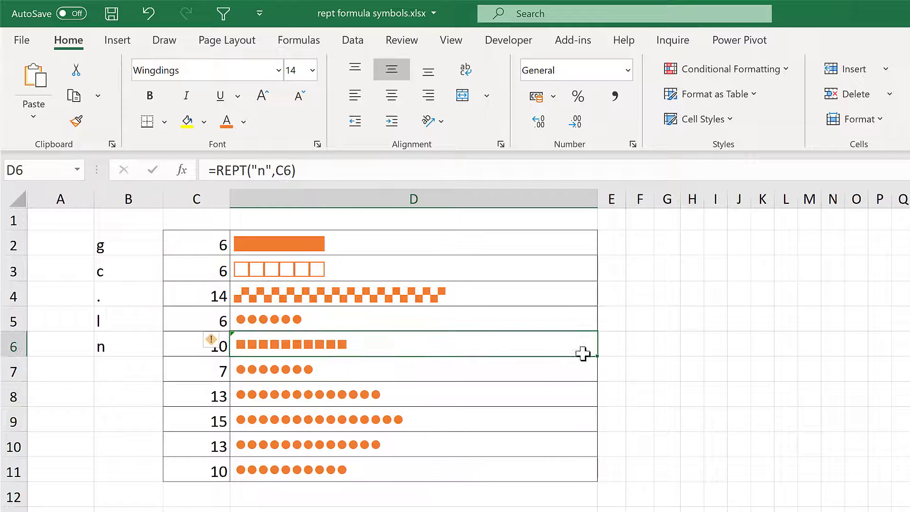
double_click(596, 357)
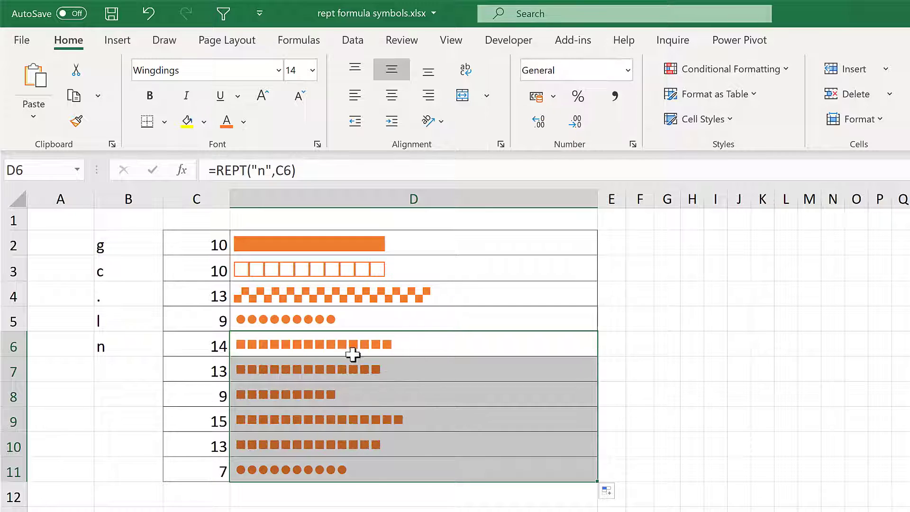
left_click(443, 343)
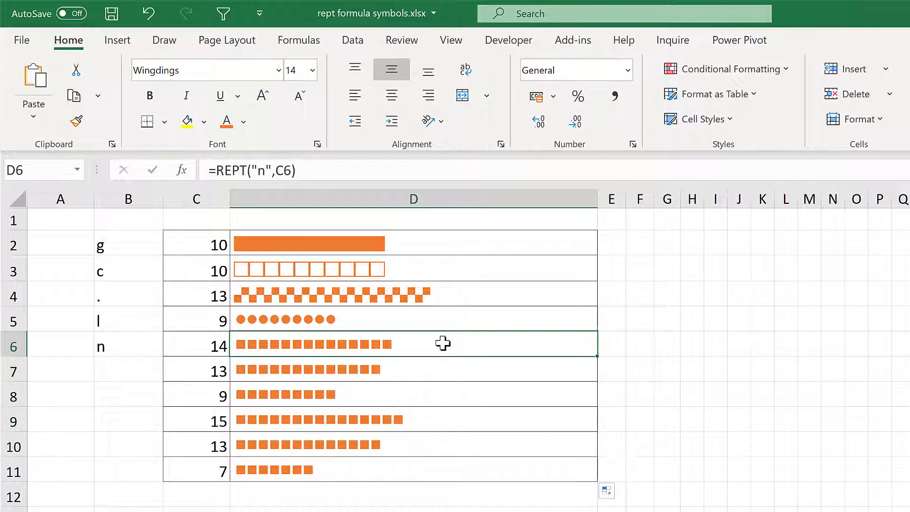
Add a space after the "c" in D3's REPT formula, then select B7
left_click(383, 276)
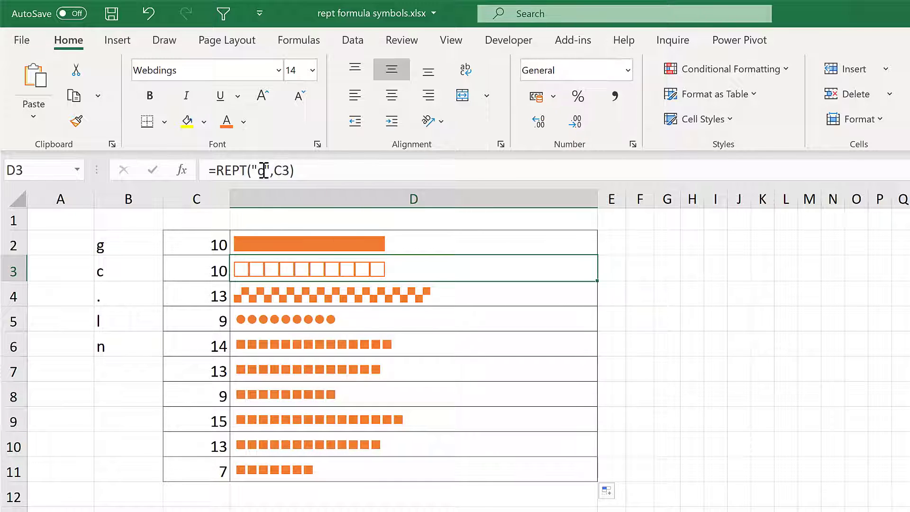
left_click(264, 171)
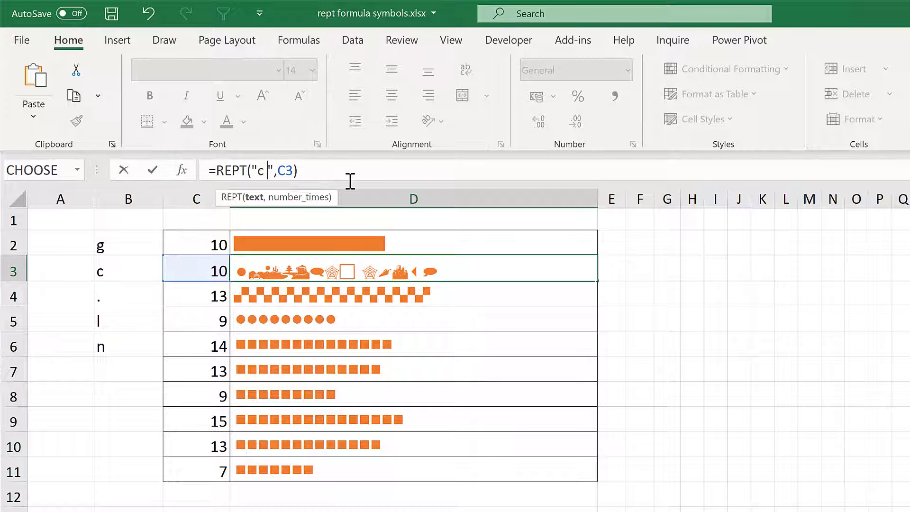
key("Return")
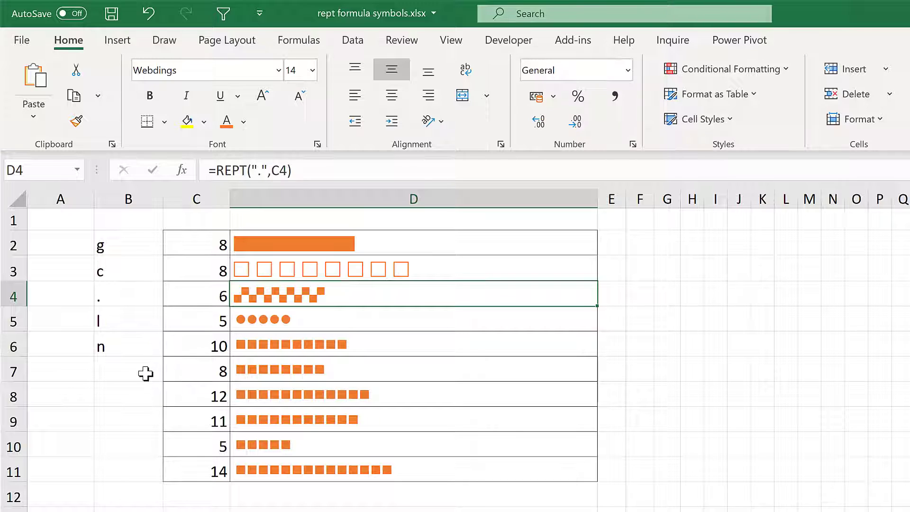
left_click(131, 372)
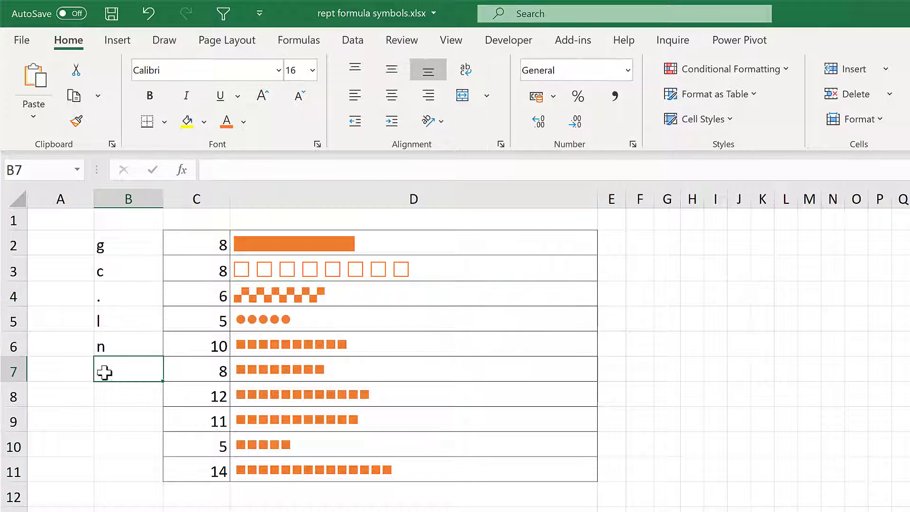
Open Insert > Symbol and choose the Webdings font
left_click(127, 41)
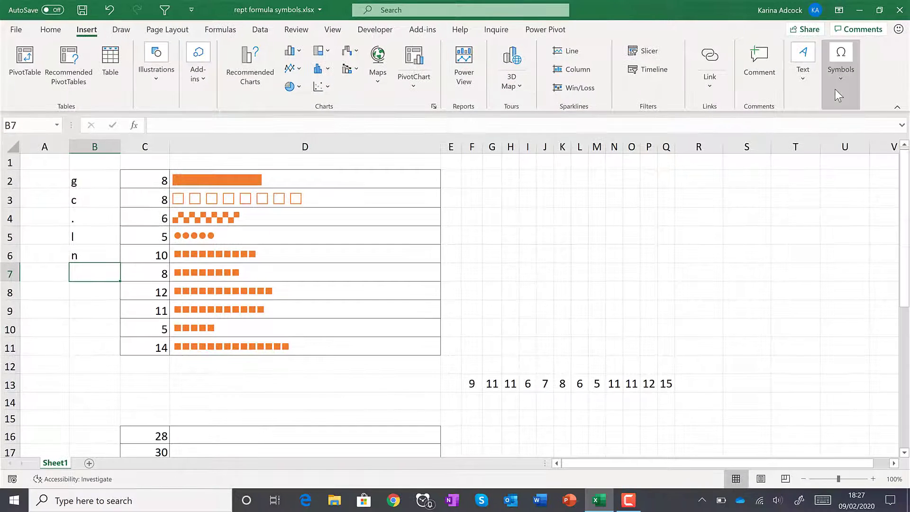
left_click(835, 89)
left_click(870, 135)
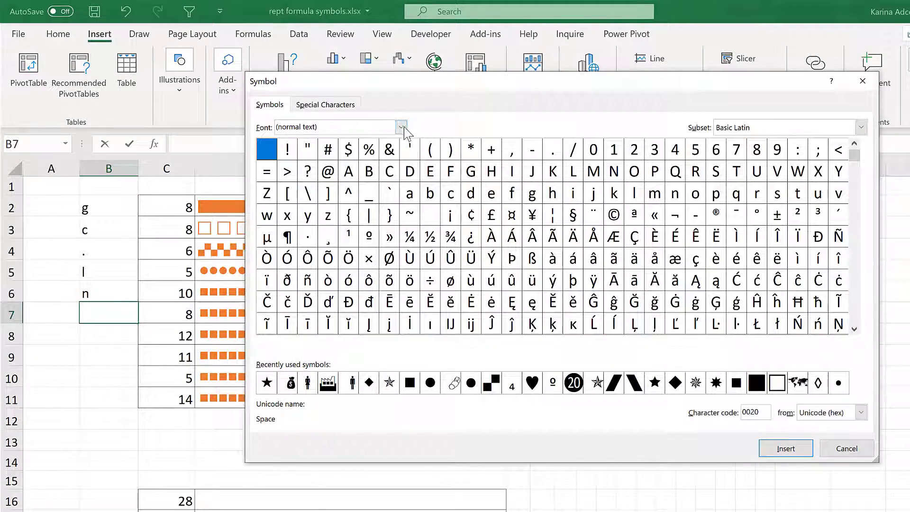
left_click(402, 127)
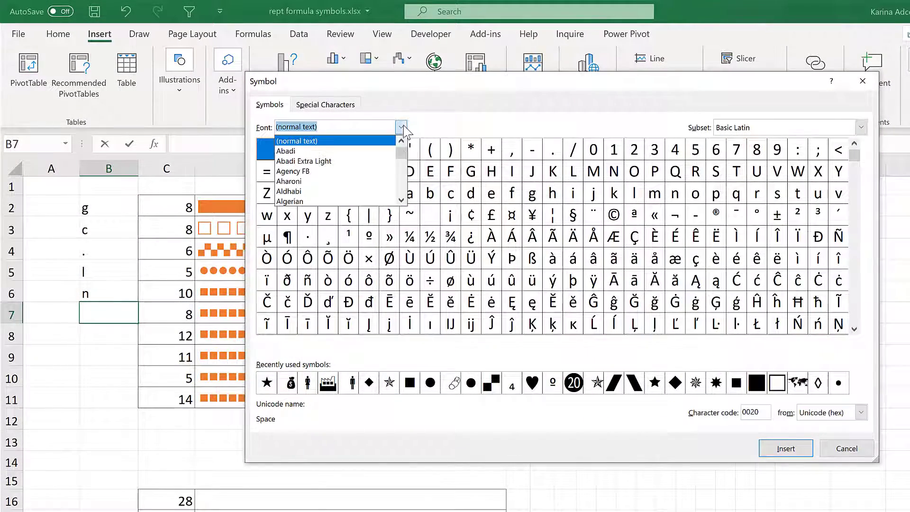
scroll(401, 156, "down", 20)
scroll(401, 141, "up", 4)
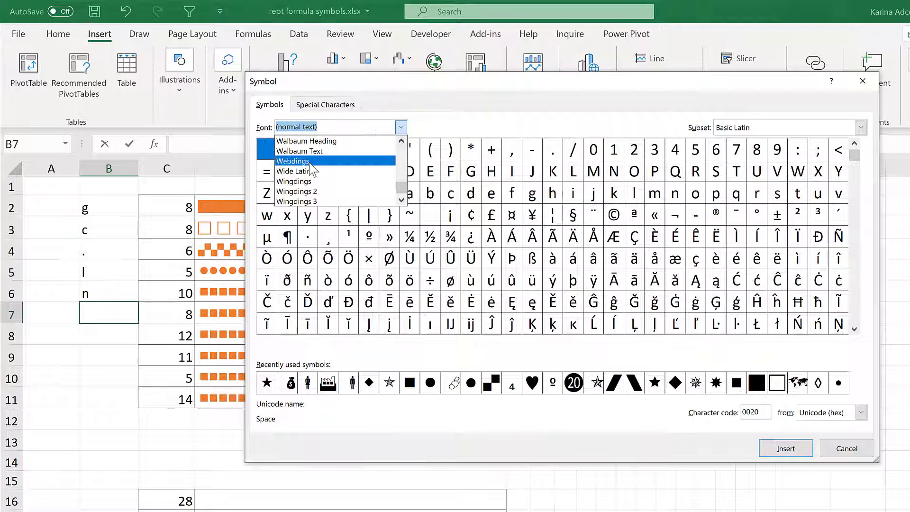
left_click(311, 164)
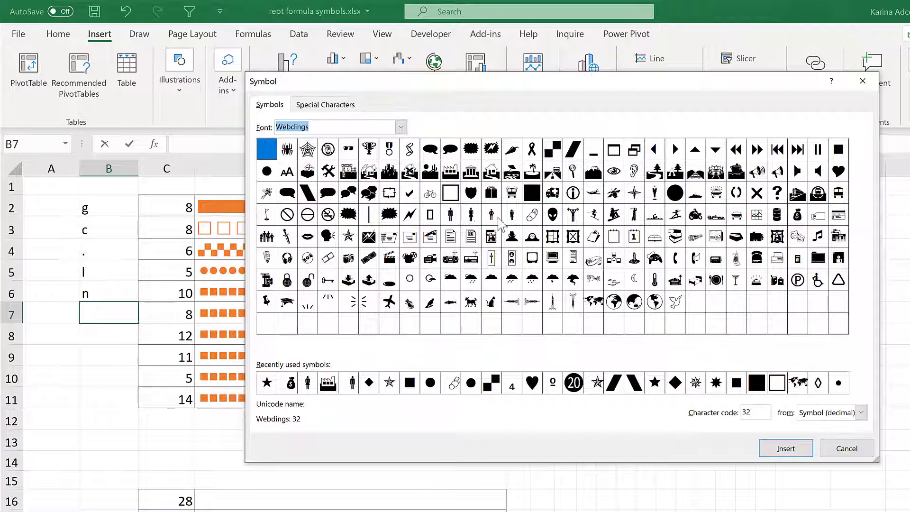
Insert the Webdings person and money-bag symbols plus the Wingdings star into B7
double_click(471, 216)
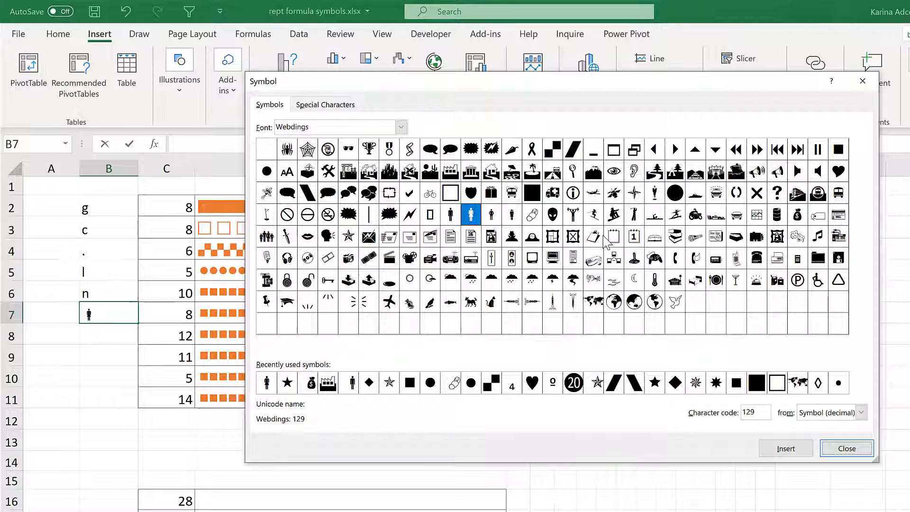
double_click(798, 215)
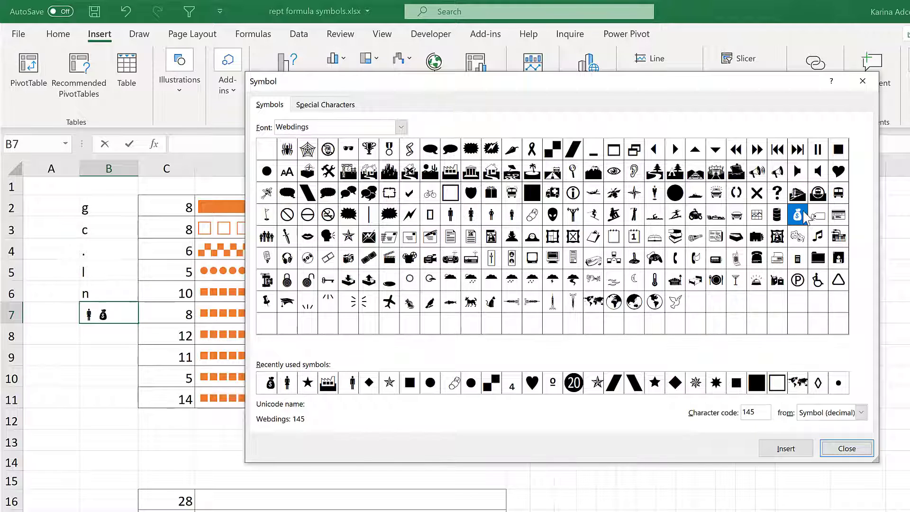
left_click(403, 128)
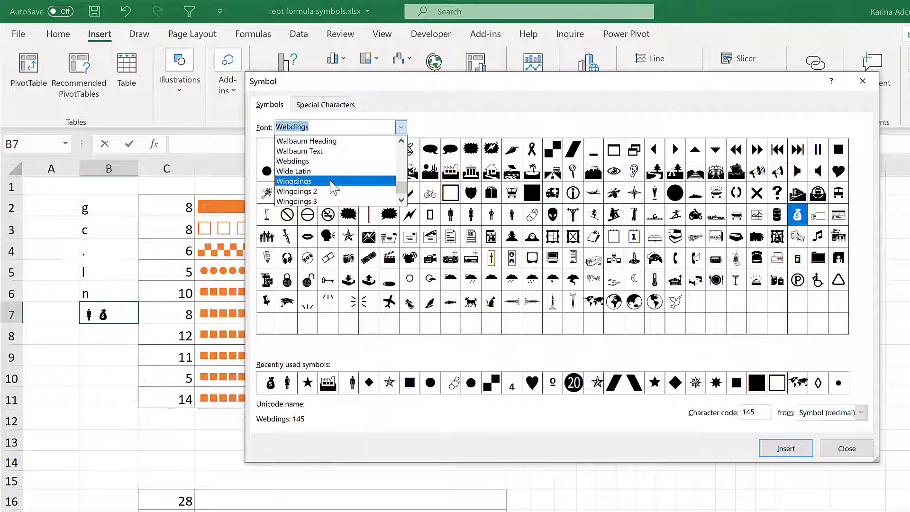
left_click(331, 182)
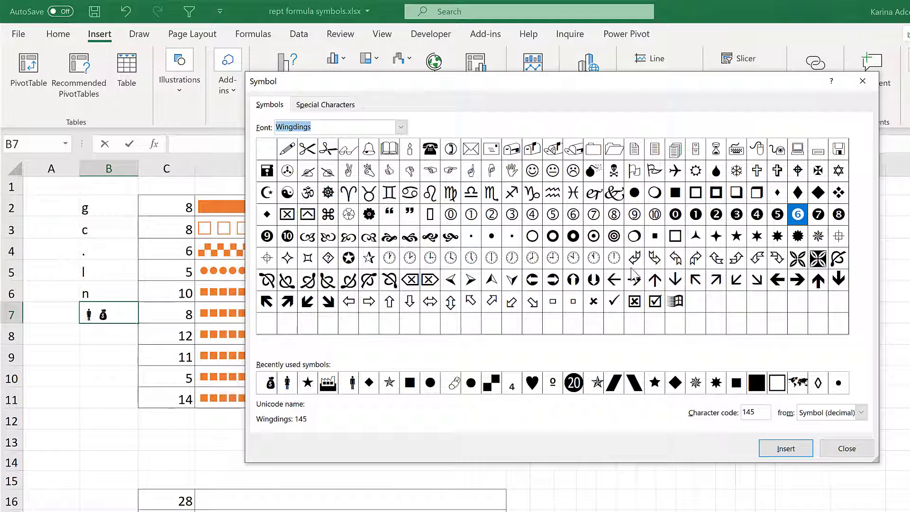
double_click(742, 240)
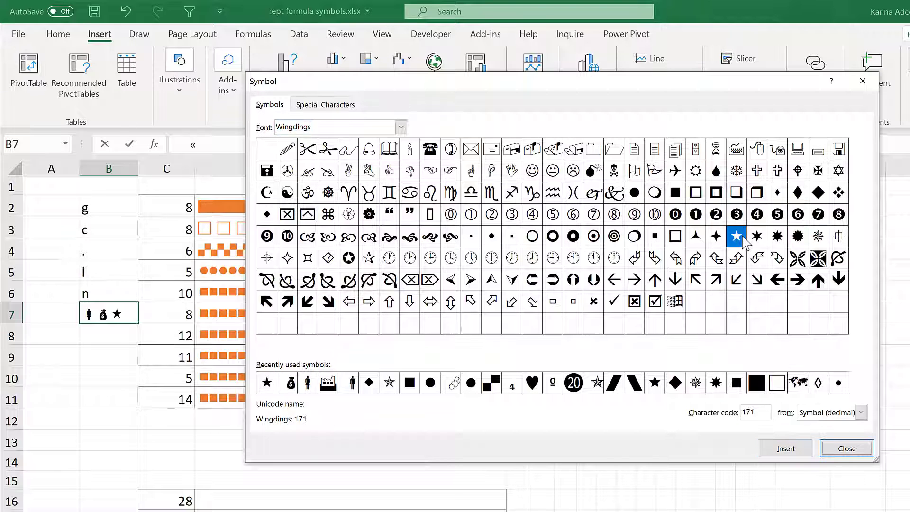
Browse the Wingdings 2 and Wingdings 3 symbol sets, then close the Symbol dialog
left_click(401, 127)
left_click(348, 192)
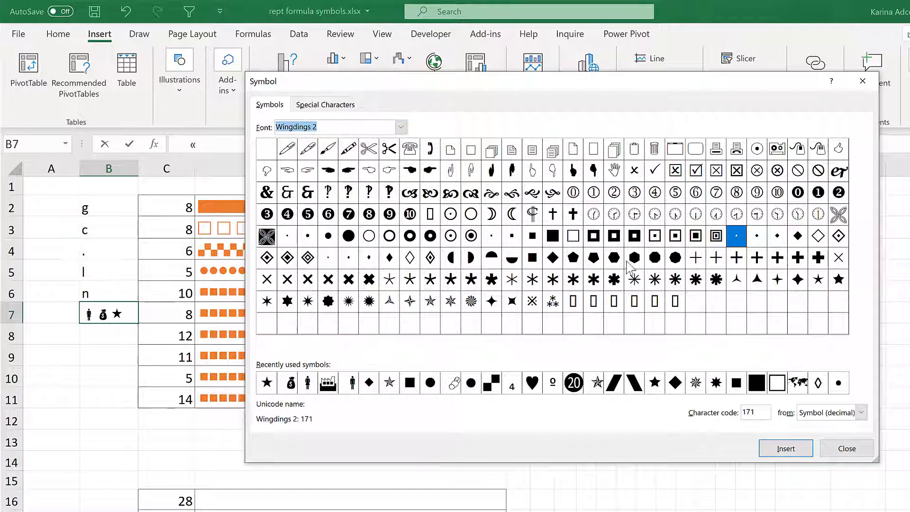
left_click(401, 127)
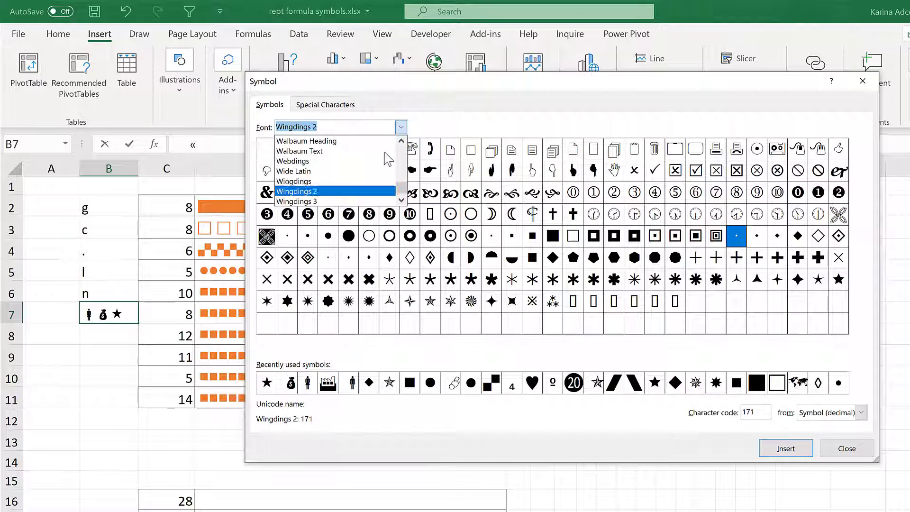
left_click(346, 201)
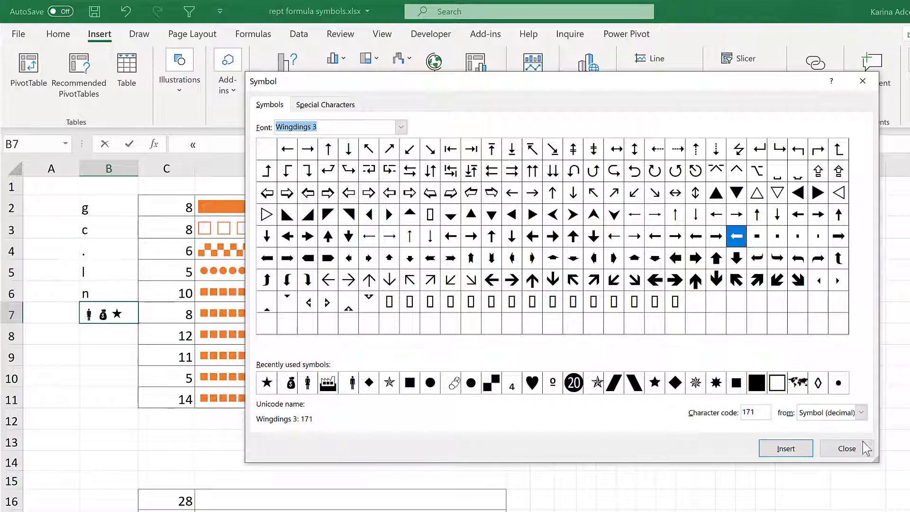
left_click(847, 449)
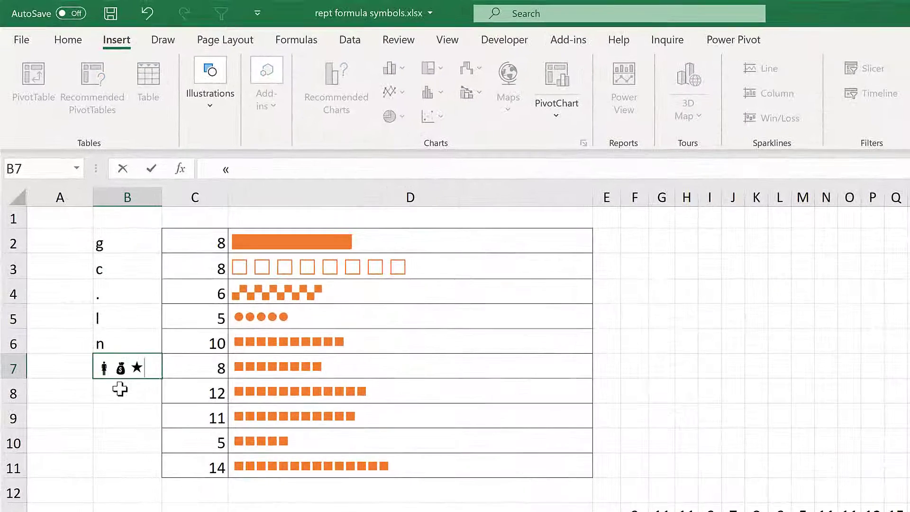
Copy the person symbol out of cell B7
key("Return")
left_click(121, 375)
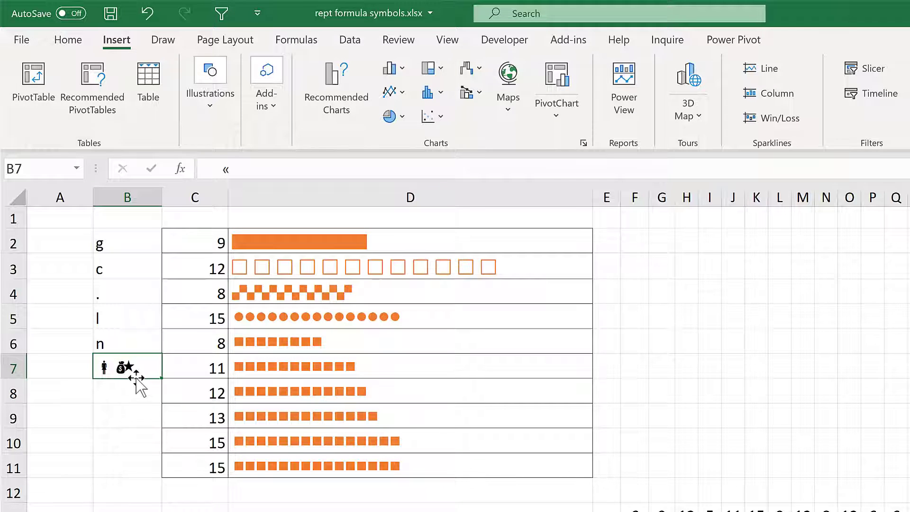
key("F2")
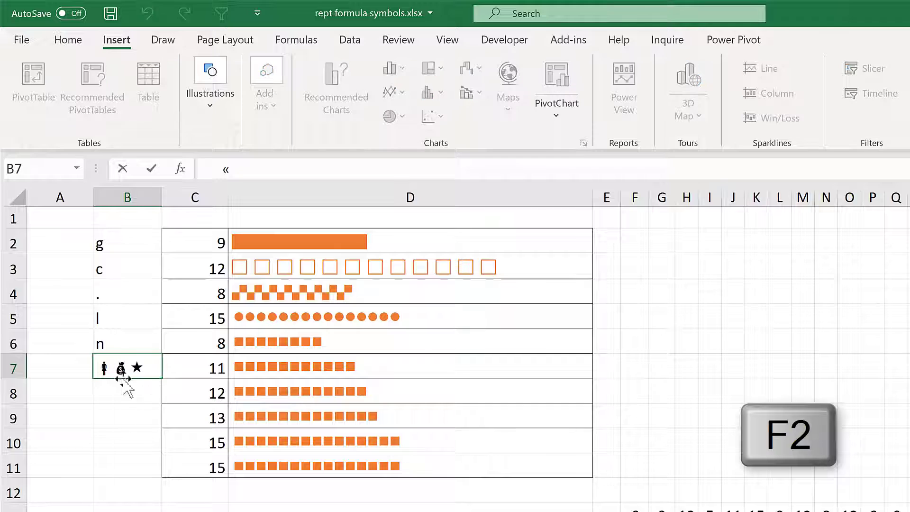
double_click(104, 369)
right_click(105, 370)
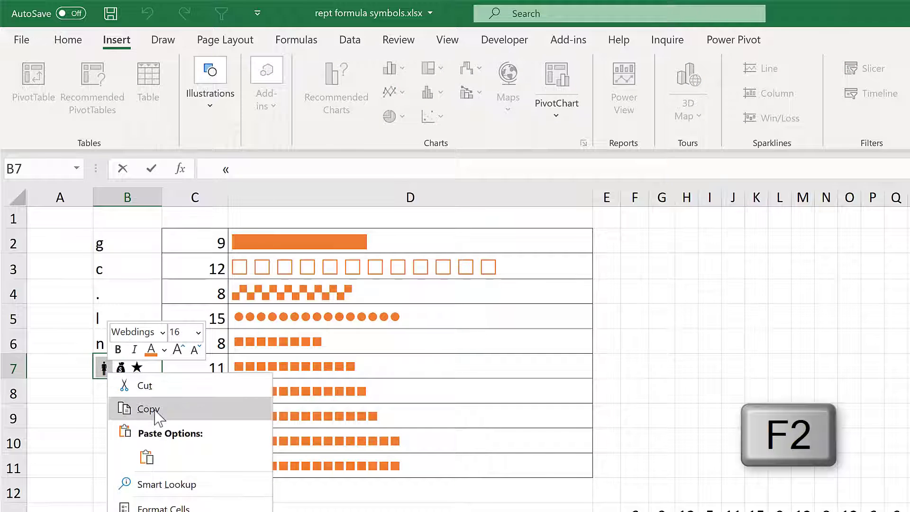
left_click(149, 409)
key("Return")
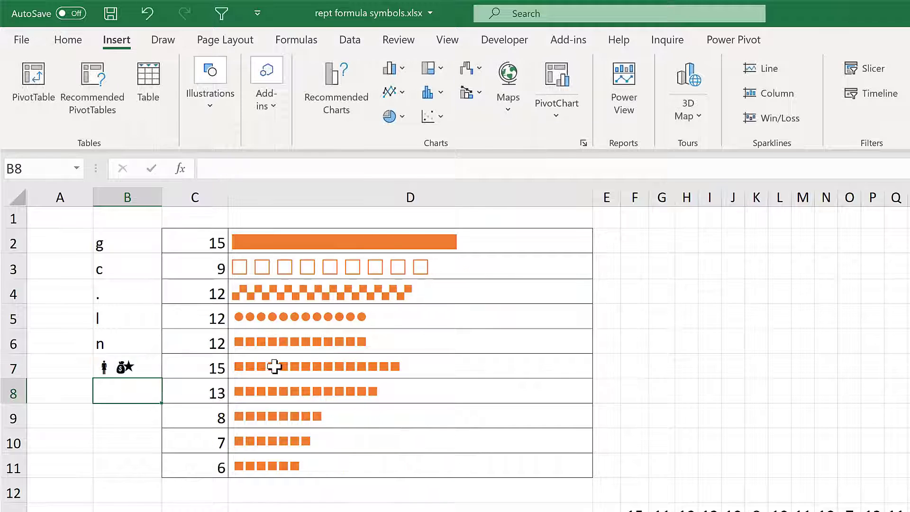
Replace the "n" in D7's REPT formula with the pasted person symbol
left_click(276, 366)
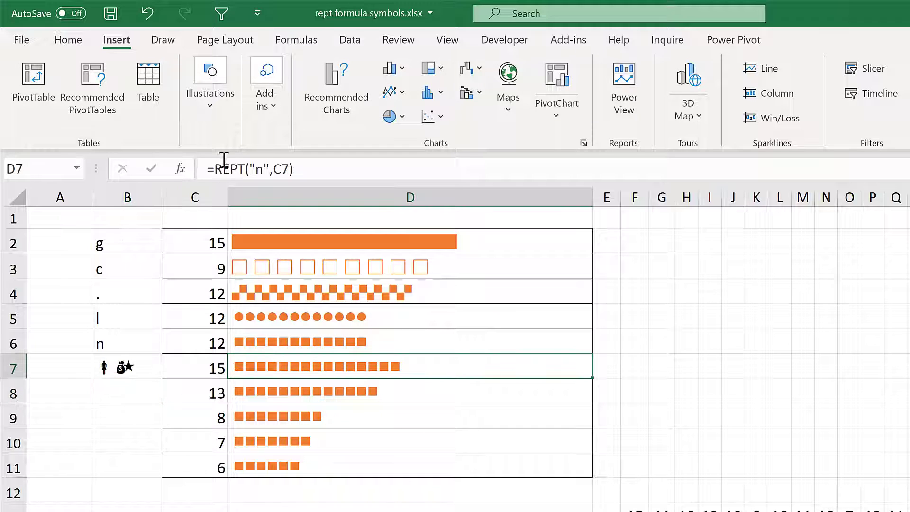
double_click(260, 168)
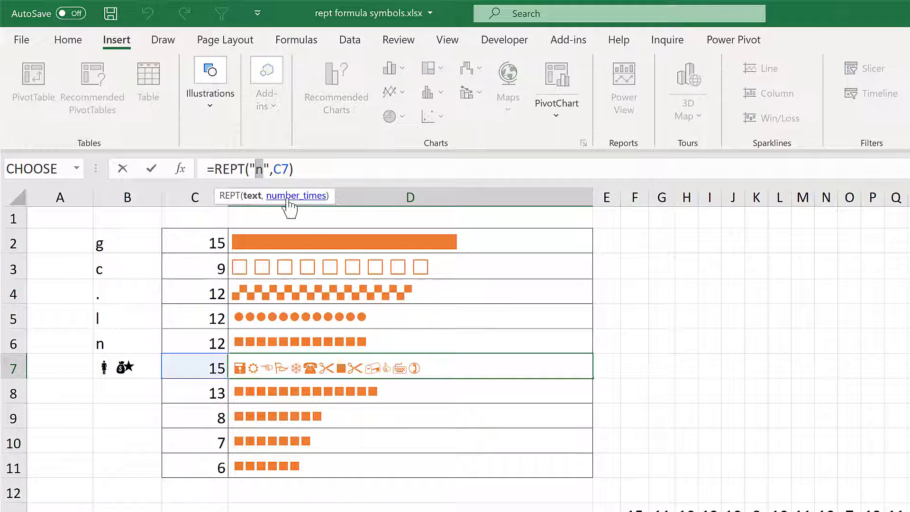
key("ctrl+v")
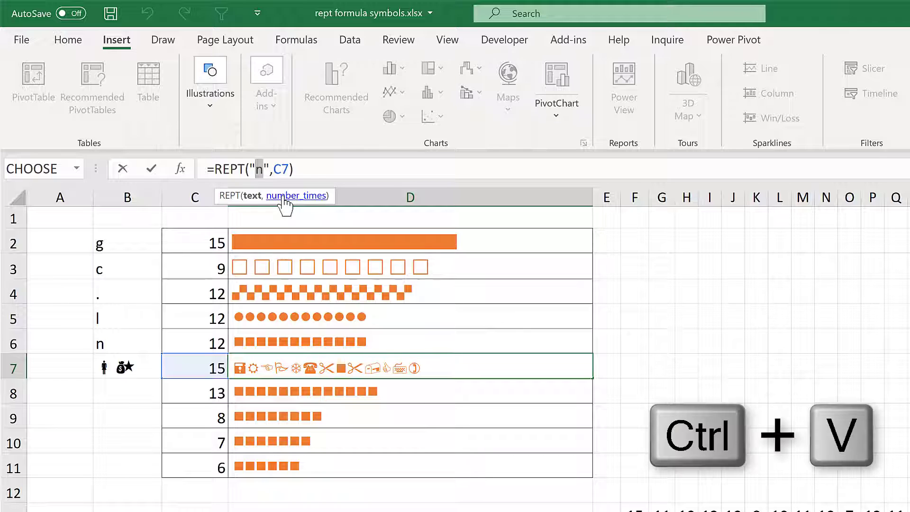
left_click(311, 172)
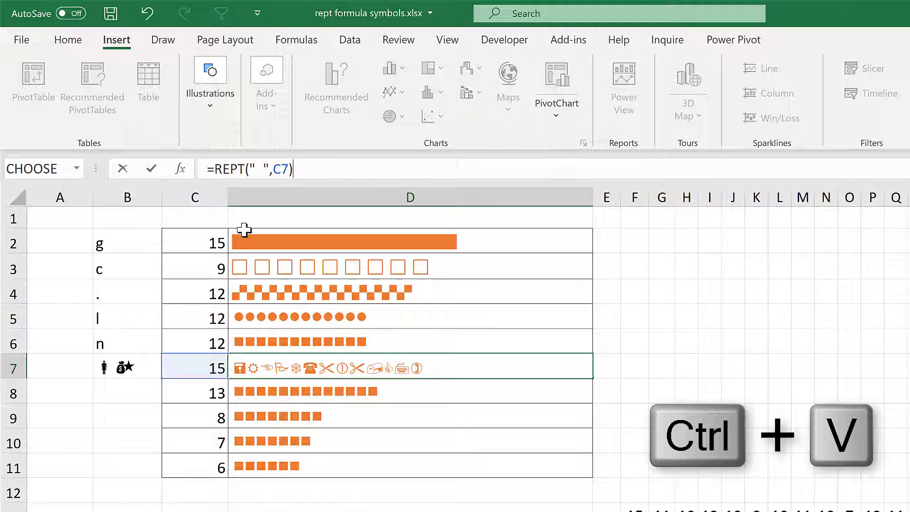
double_click(262, 167)
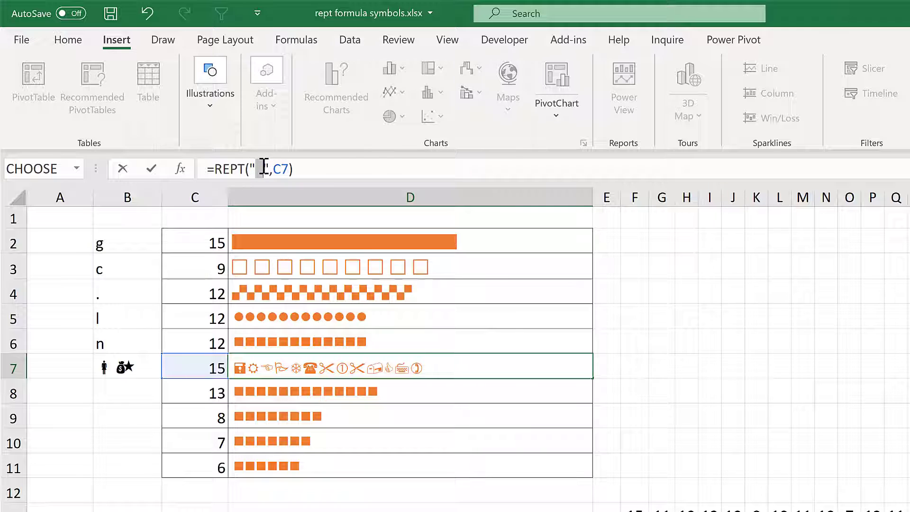
left_click(319, 172)
key("Return")
left_click(368, 368)
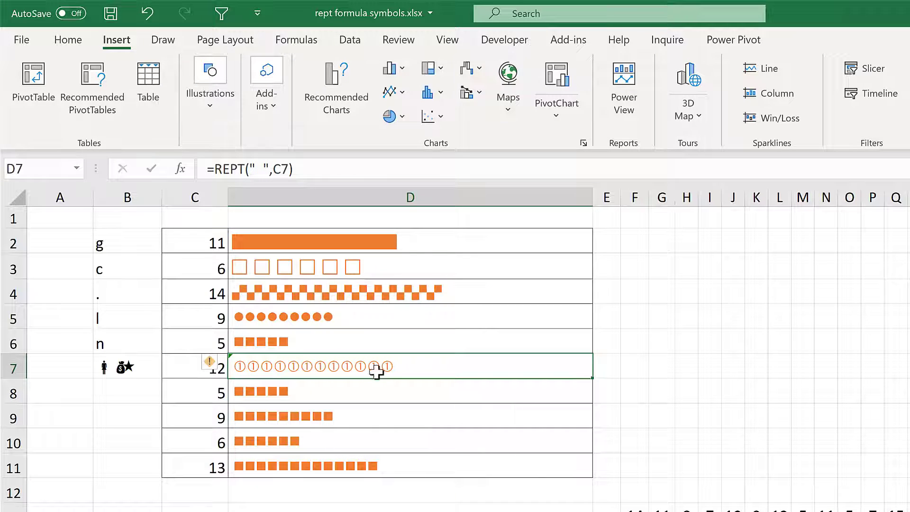
Set D7 to the Webdings font and enlarge it to size 18
left_click(71, 41)
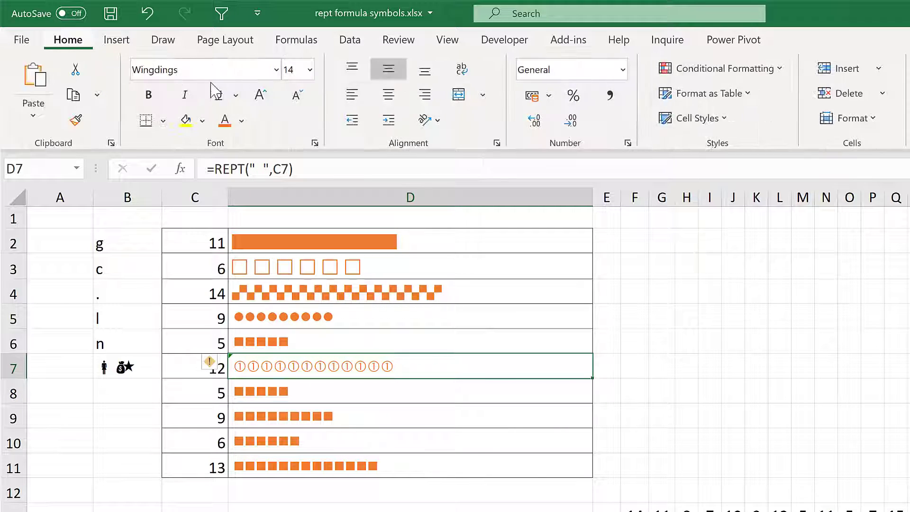
left_click(276, 70)
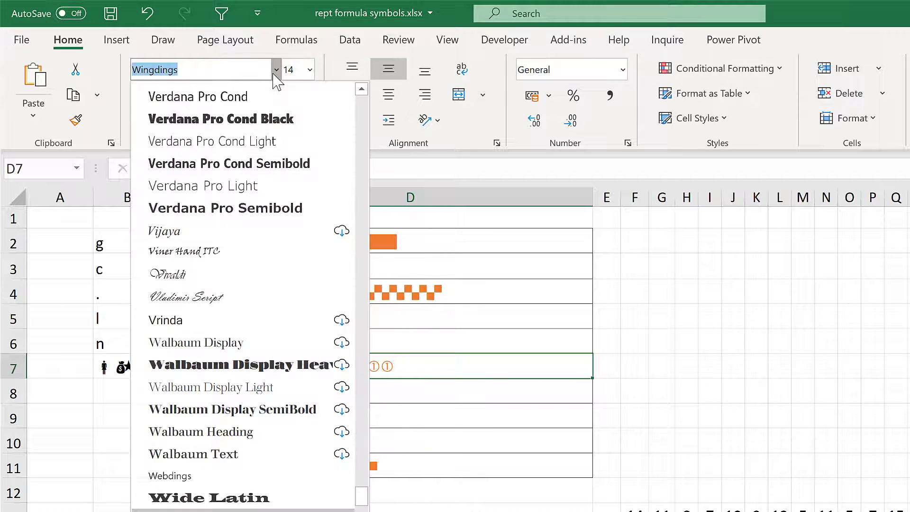
left_click(208, 477)
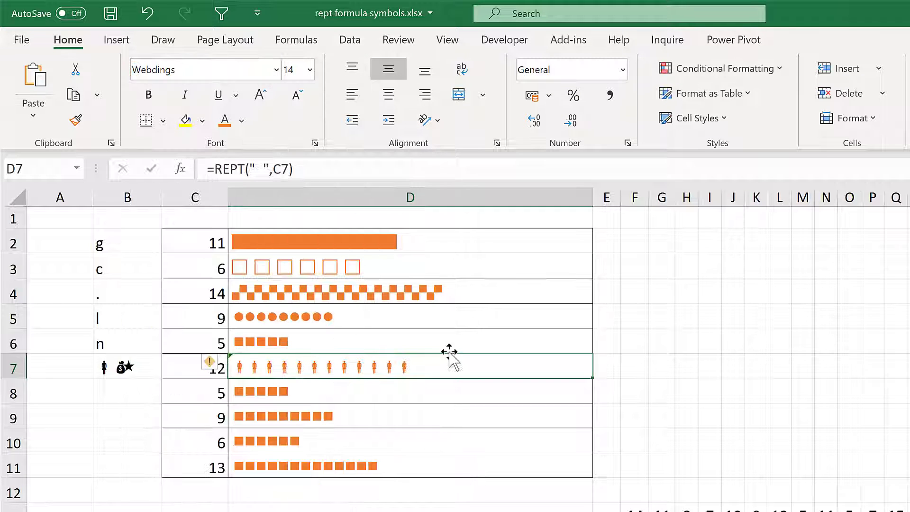
left_click(260, 96)
left_click(261, 96)
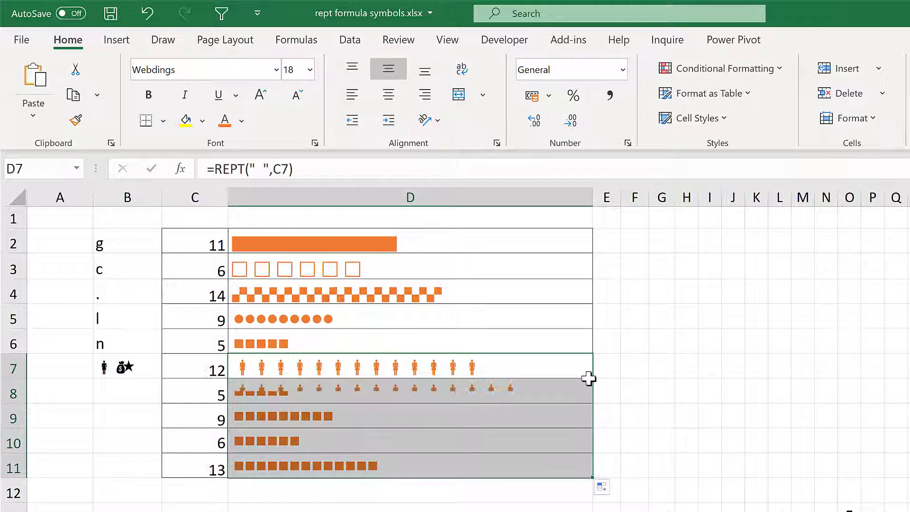
Copy the money-bag symbol from B7 into the quotes of D8's REPT formula
left_click(134, 363)
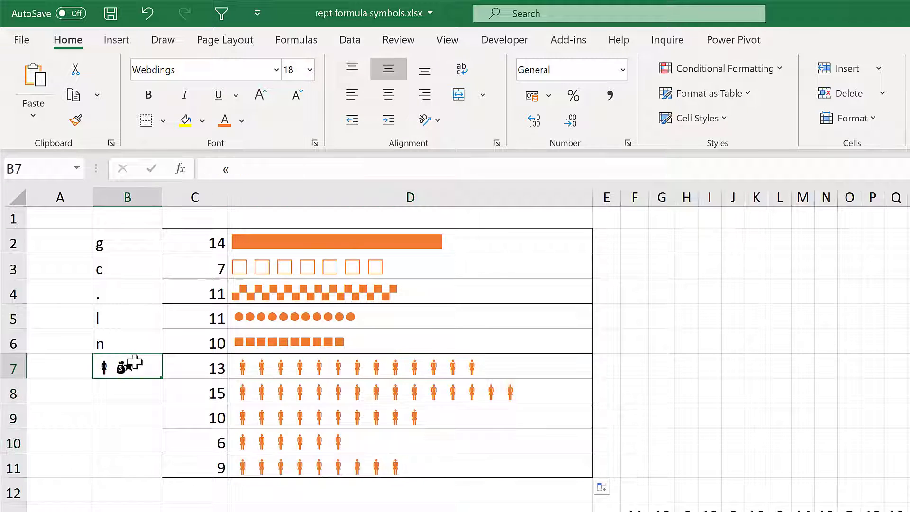
key("F2")
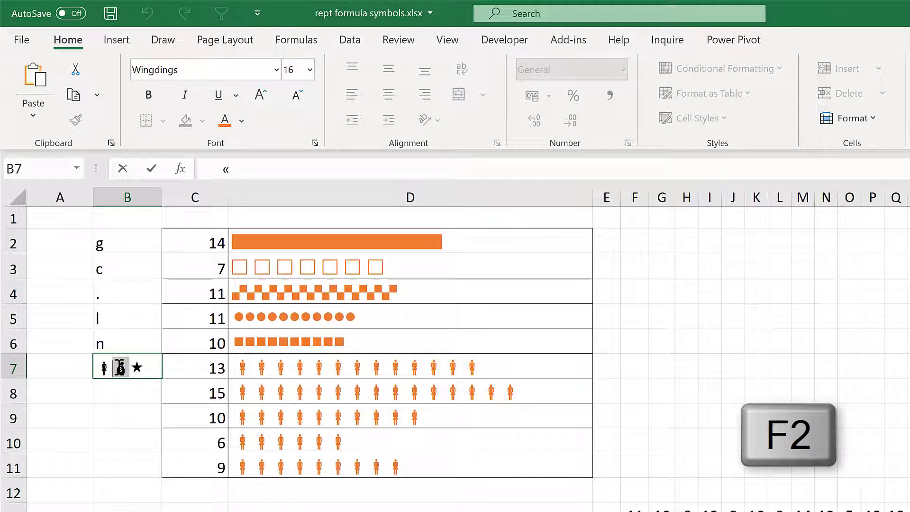
key("ctrl+c")
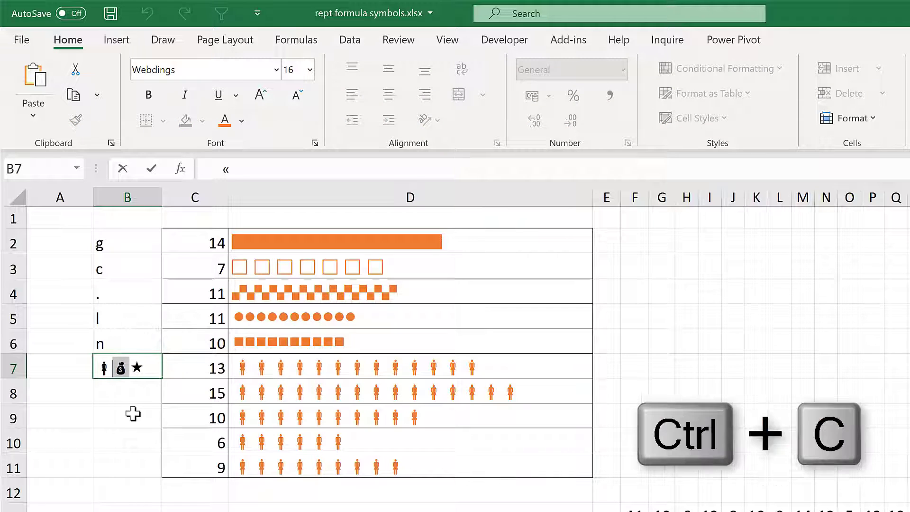
left_click(299, 390)
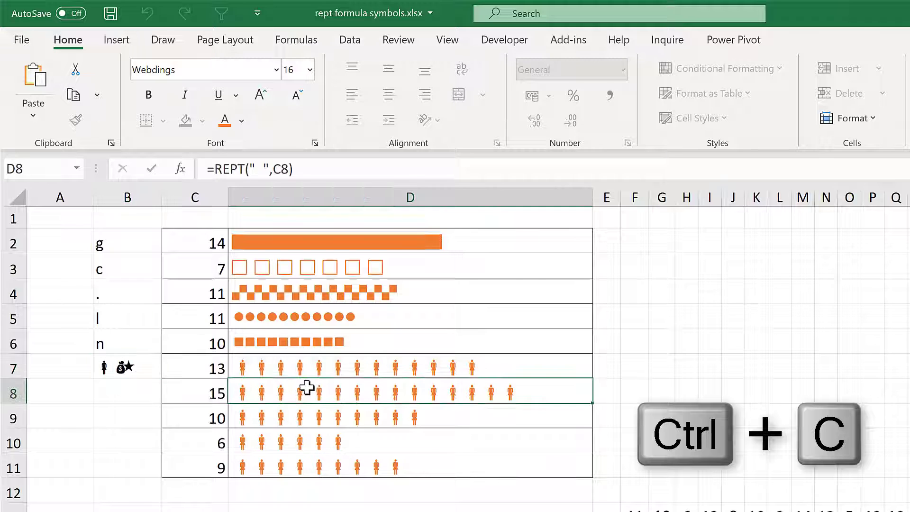
double_click(263, 169)
right_click(260, 169)
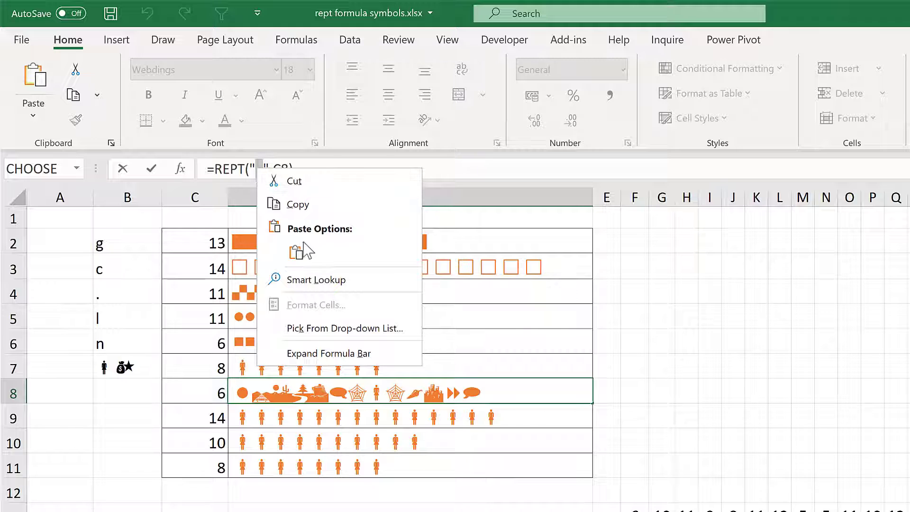
left_click(296, 252)
left_click(306, 160)
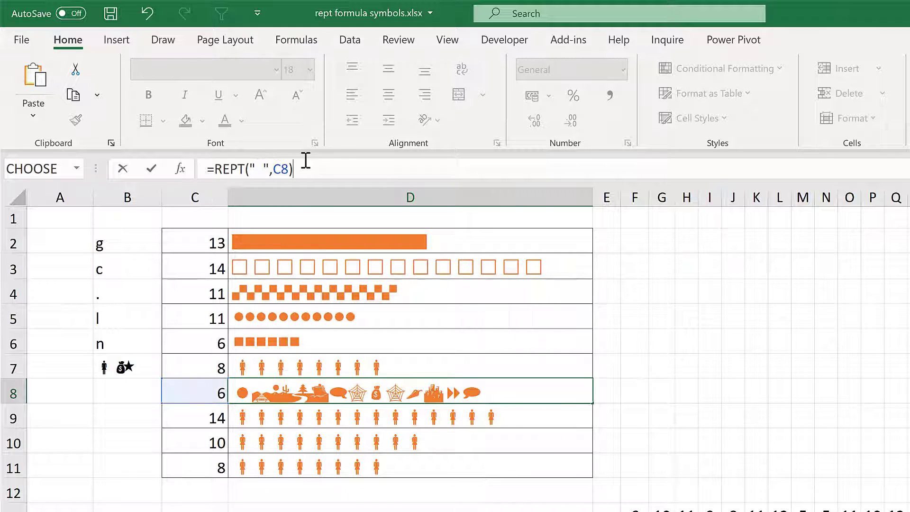
key("Return")
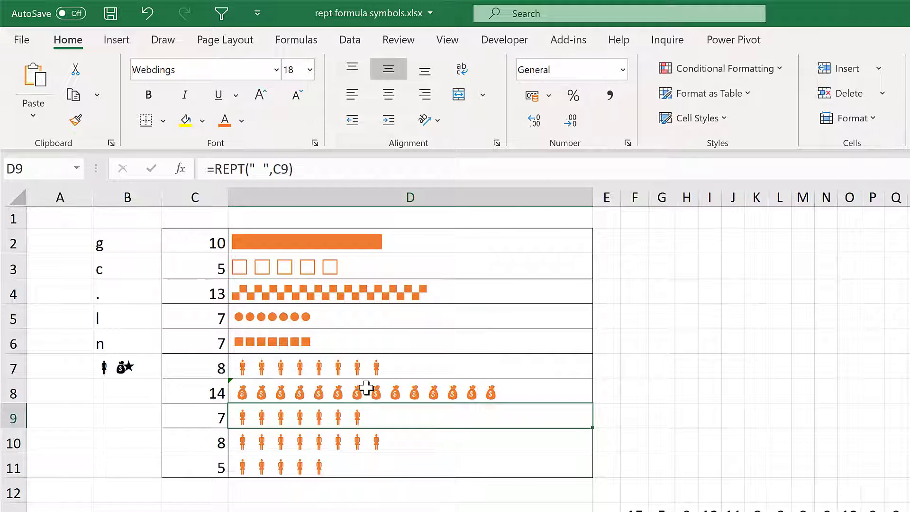
Colour D8's money bags green and fill the formula down to D11
left_click(367, 387)
left_click(242, 121)
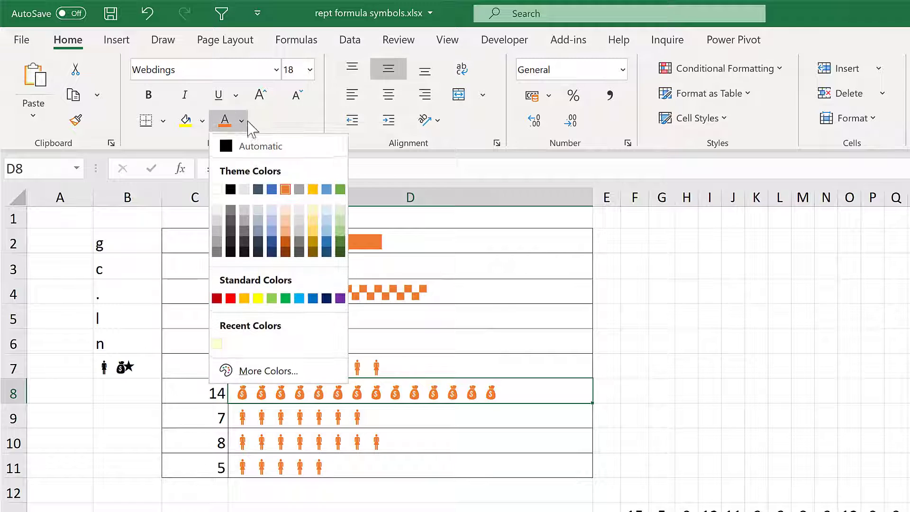
left_click(340, 190)
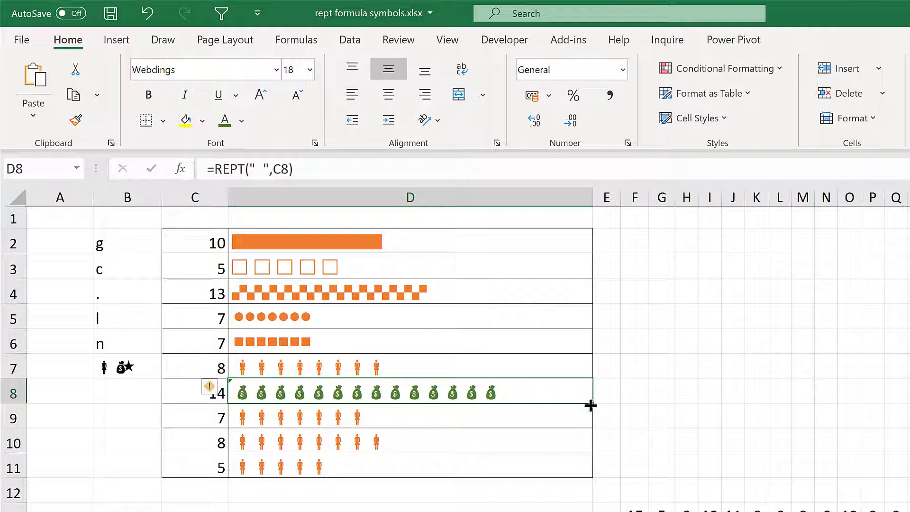
left_click_drag(595, 406, 421, 477)
key("Down")
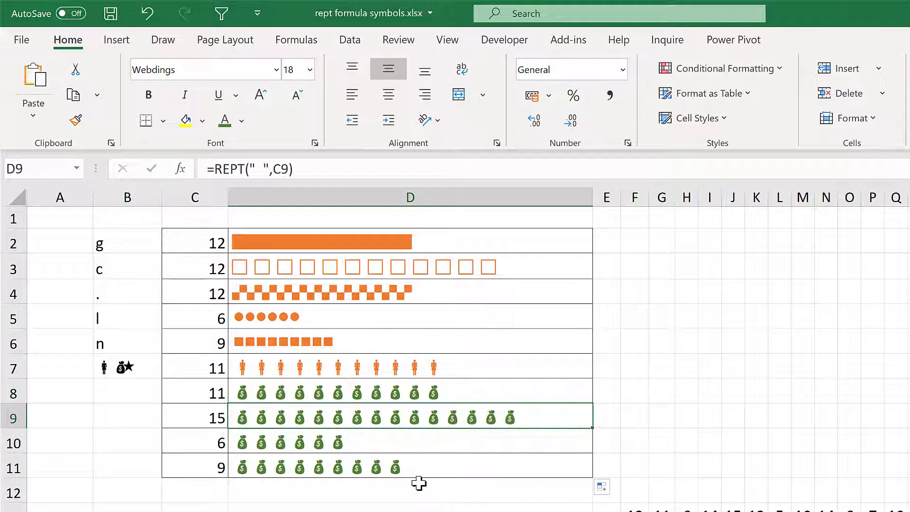
Copy the star symbol from B7 into cell B9
left_click(145, 369)
left_click(227, 171)
double_click(225, 171)
right_click(227, 172)
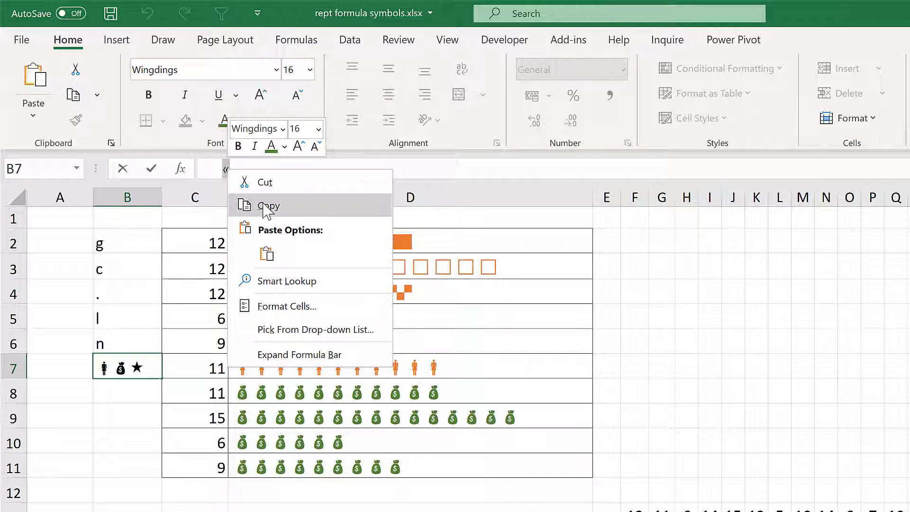
left_click(263, 205)
left_click(130, 416)
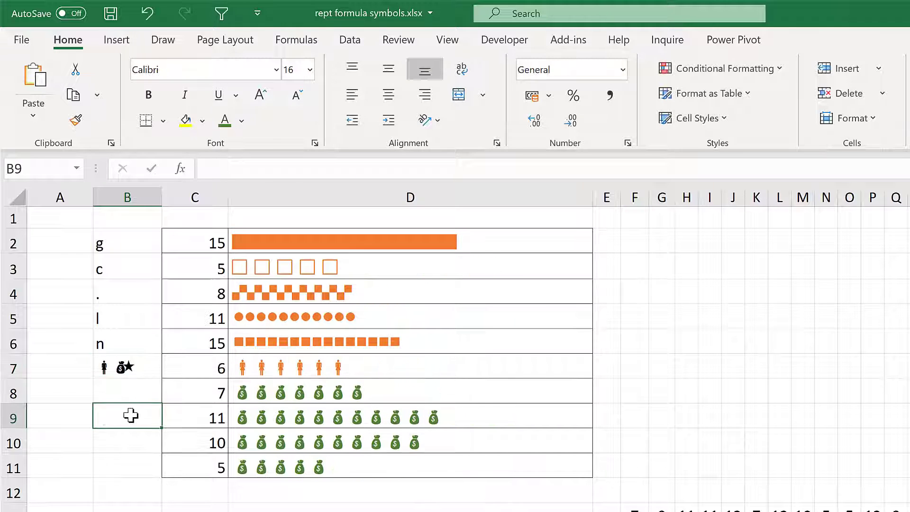
key("ctrl+v")
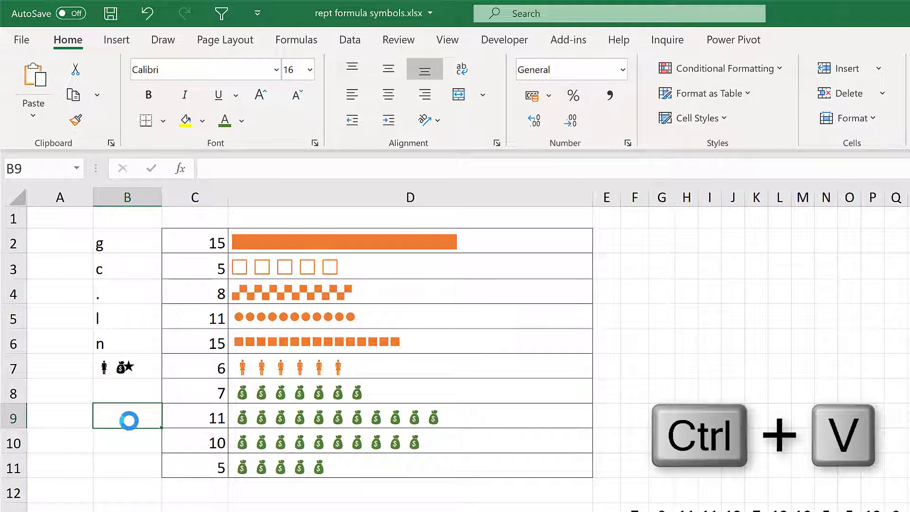
Change D9's formula to =REPT($B$9,C9) so it repeats B9's symbol
left_click(273, 416)
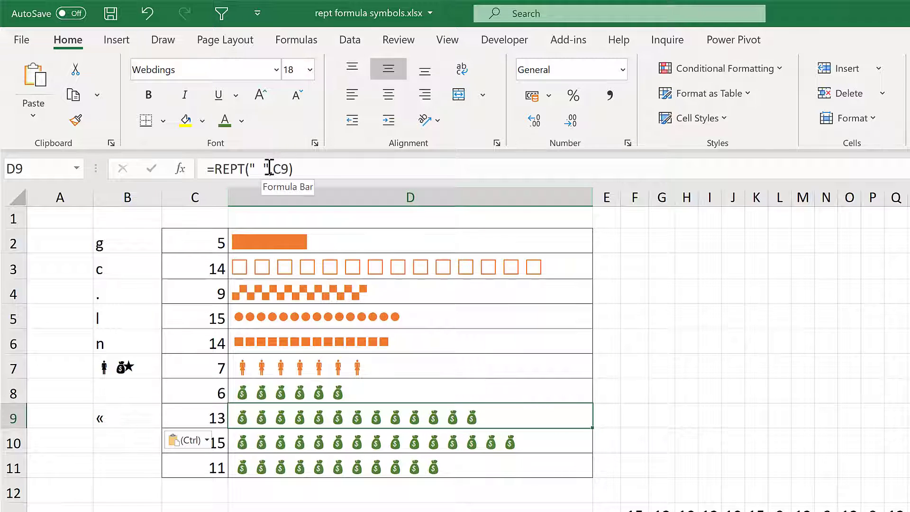
left_click(295, 169)
key("Left")
key("Left")
key("Left")
key("Left")
key("BackSpace")
key("BackSpace")
key("BackSpace")
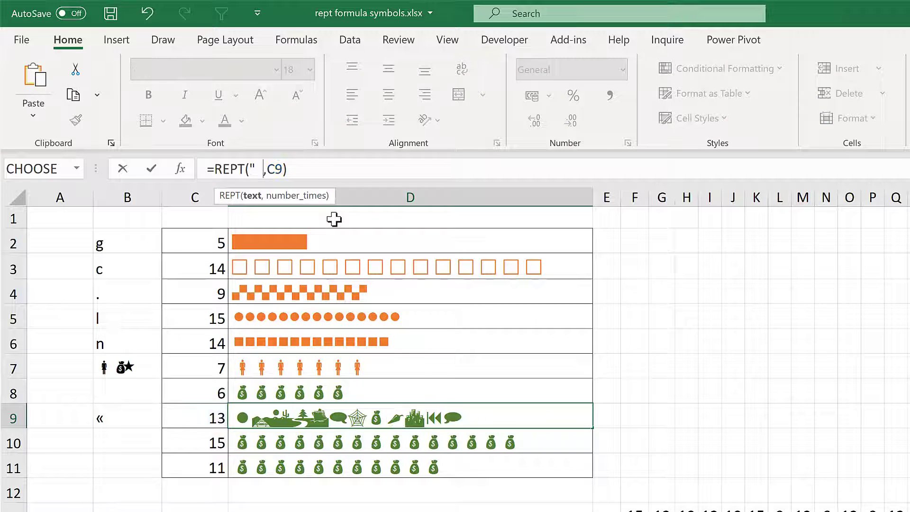
left_click(130, 416)
key("F4")
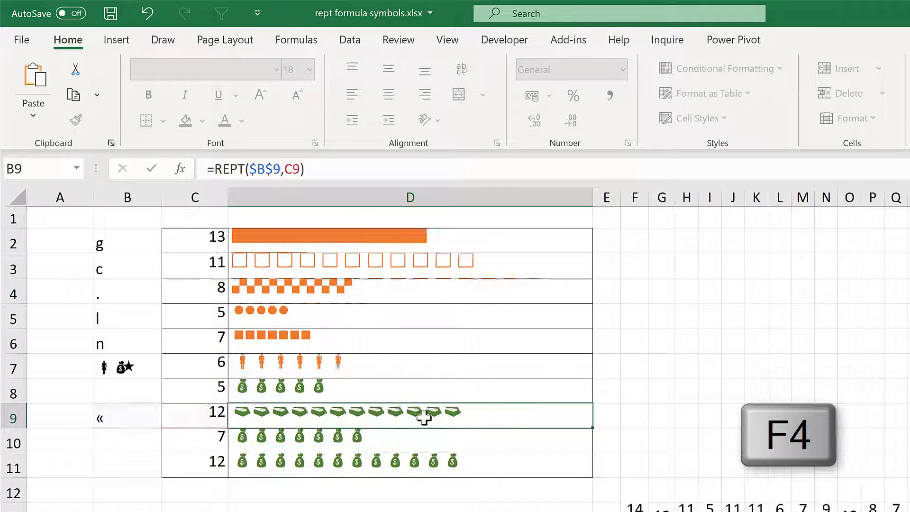
key("Return")
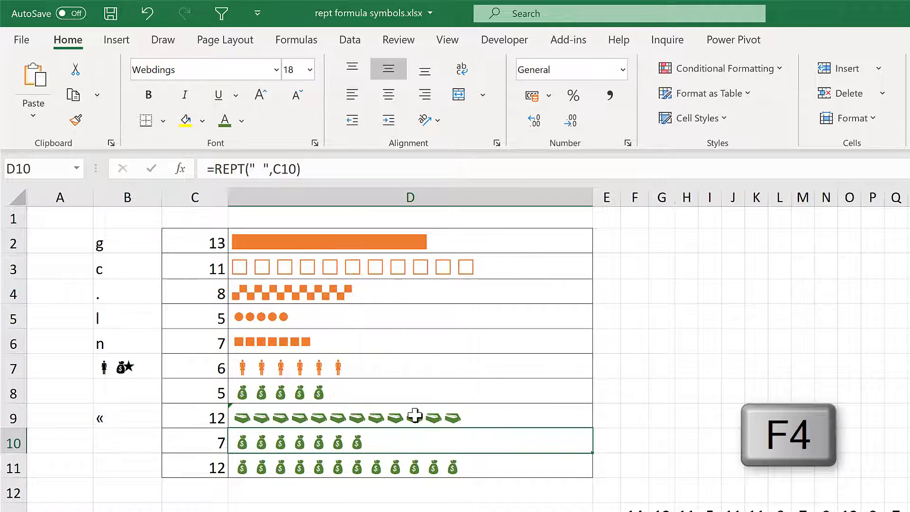
Format D9 in gold Wingdings and fill the formula down to D11
left_click(418, 415)
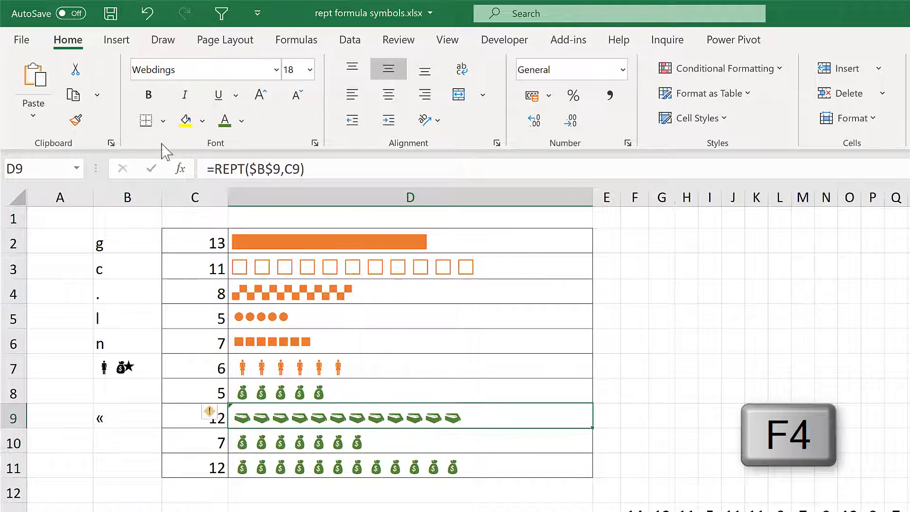
left_click(276, 70)
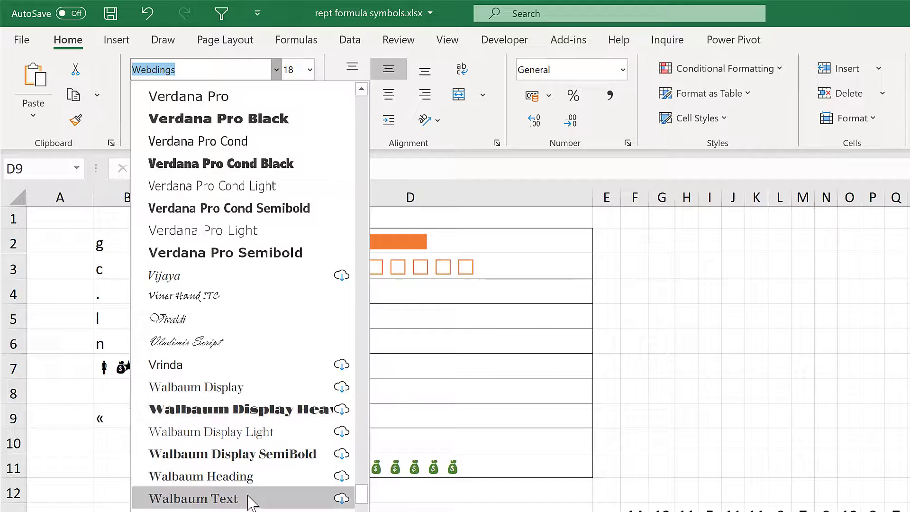
scroll(246, 497, "down", 1)
key("Escape")
key("Escape")
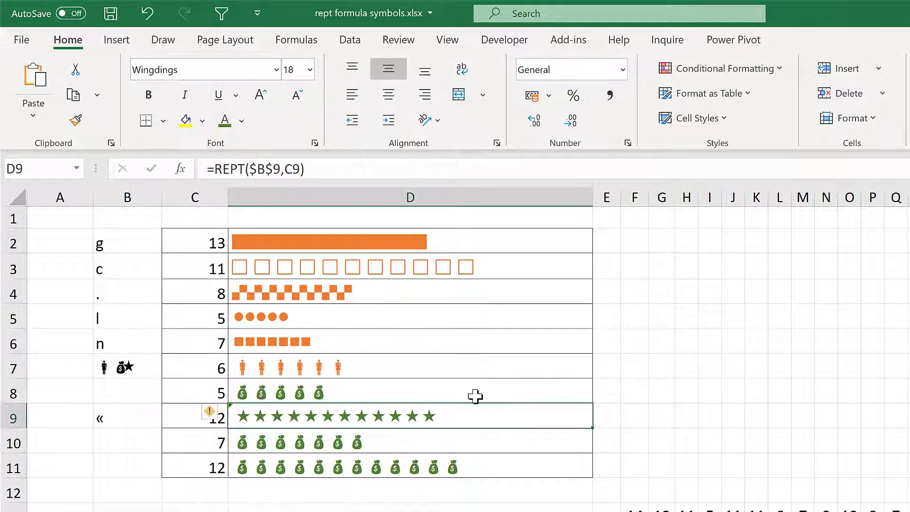
left_click(241, 120)
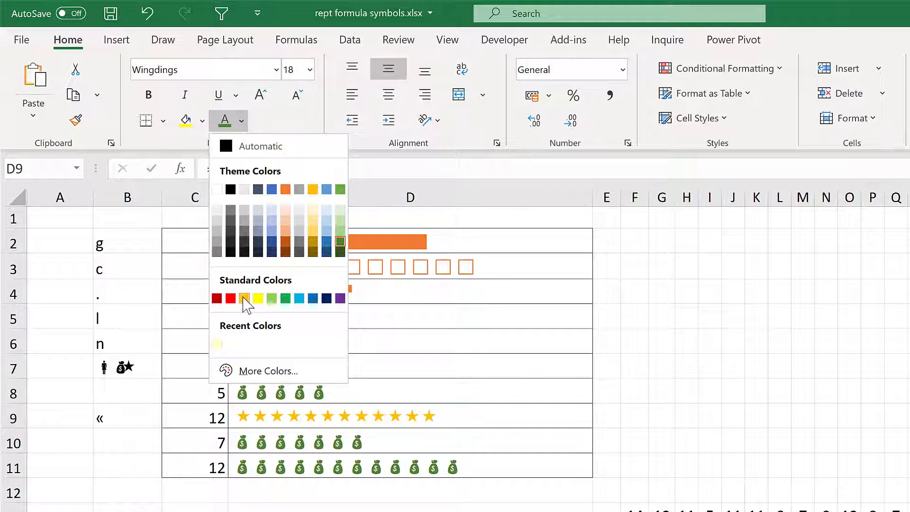
left_click(244, 298)
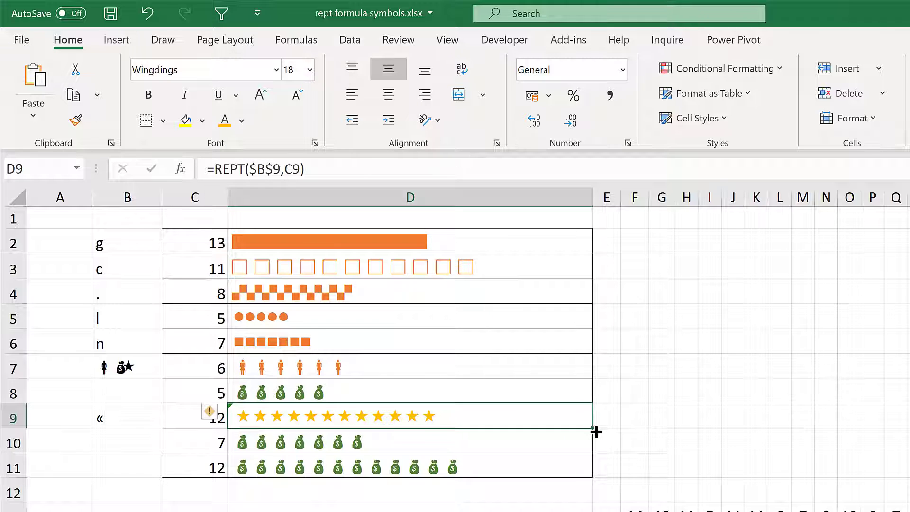
left_click_drag(596, 432, 588, 467)
left_click(367, 451)
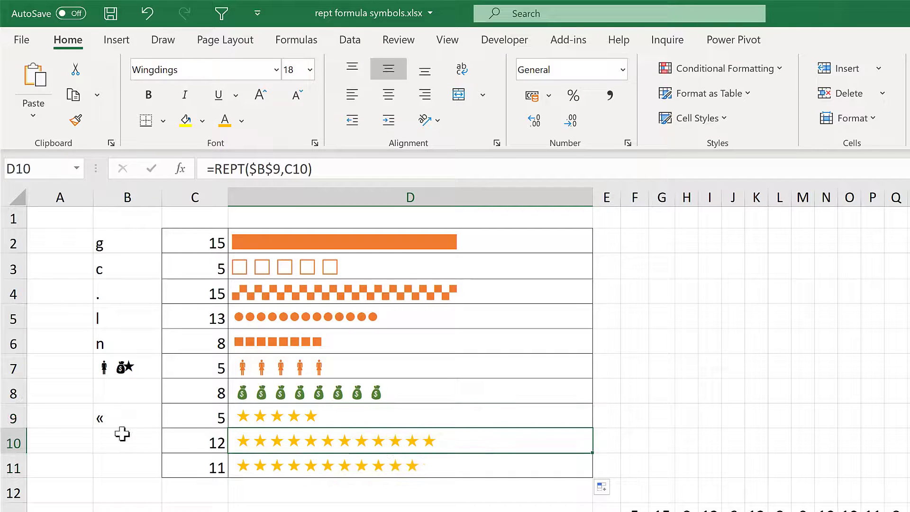
left_click(121, 436)
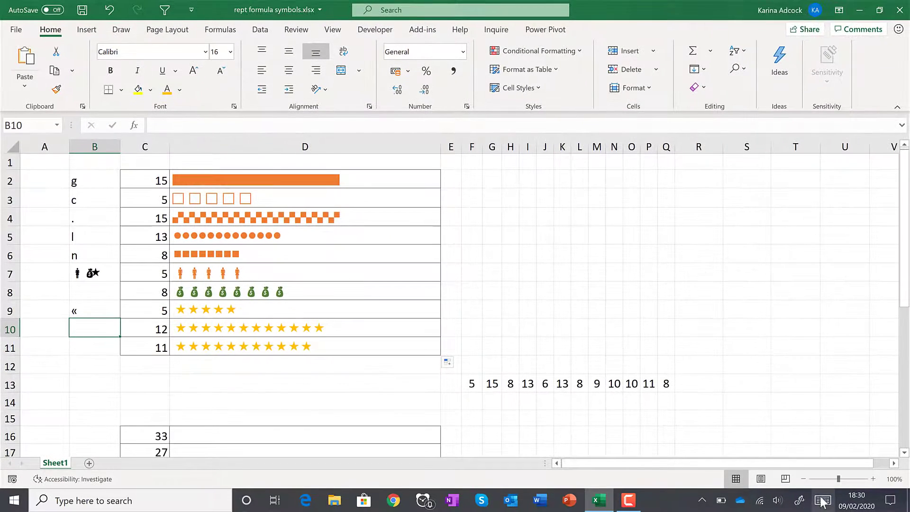
Insert a smiling face emoji into B10 from the touch keyboard
left_click(823, 502)
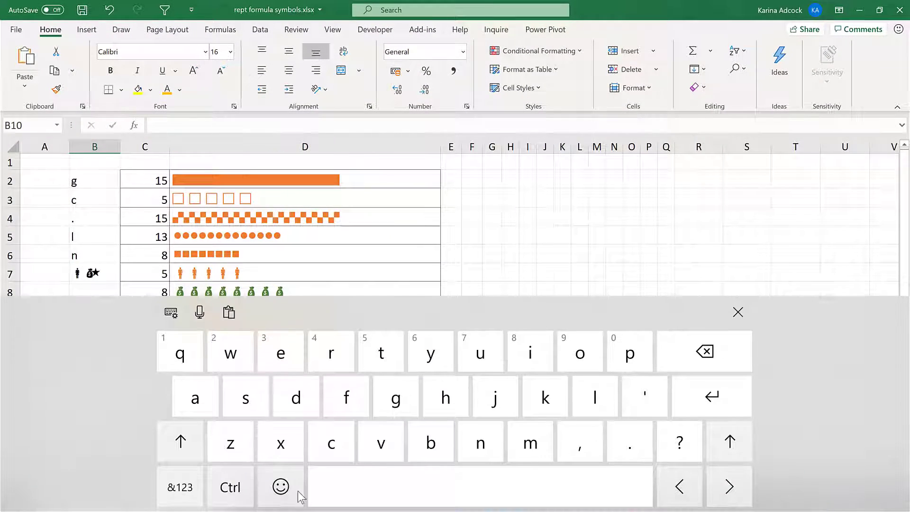
left_click(284, 490)
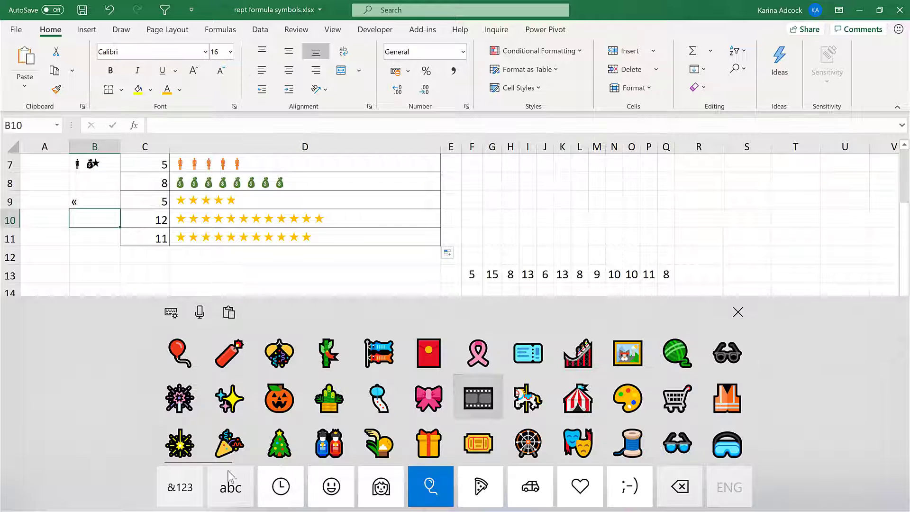
left_click(328, 491)
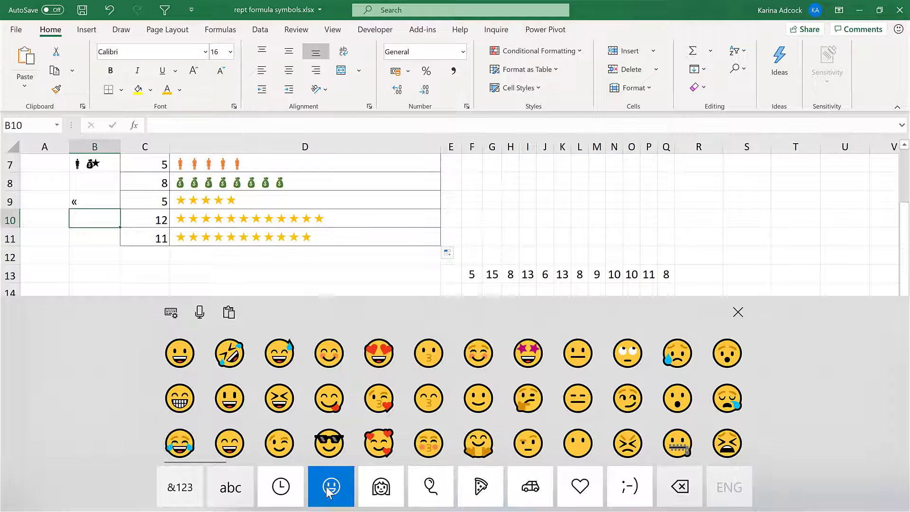
left_click(479, 397)
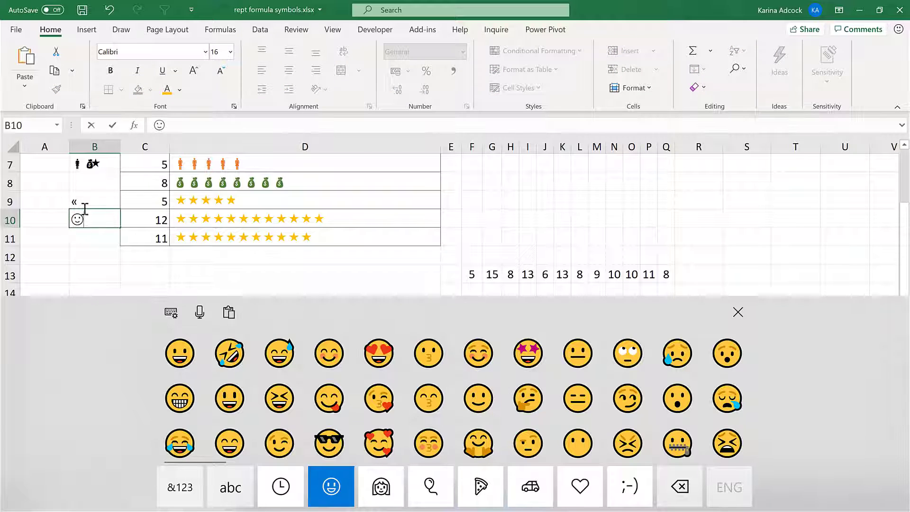
Append a balloon and then a pushpin emoji after the smiley in B10
left_click(381, 487)
left_click(432, 489)
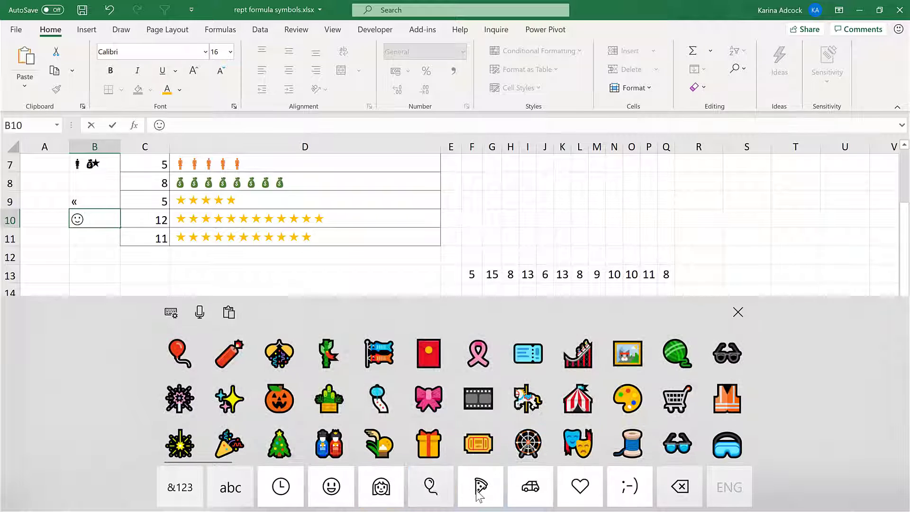
left_click(481, 488)
left_click(528, 488)
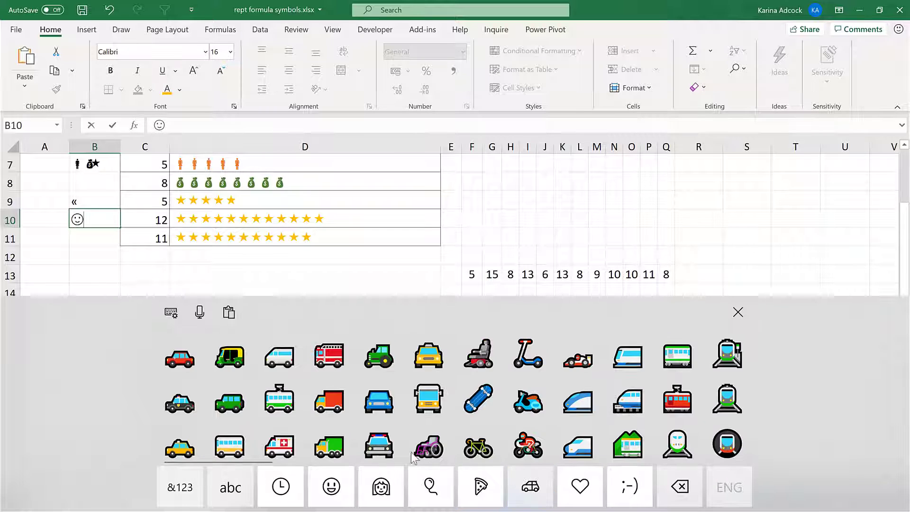
left_click(441, 489)
left_click(180, 353)
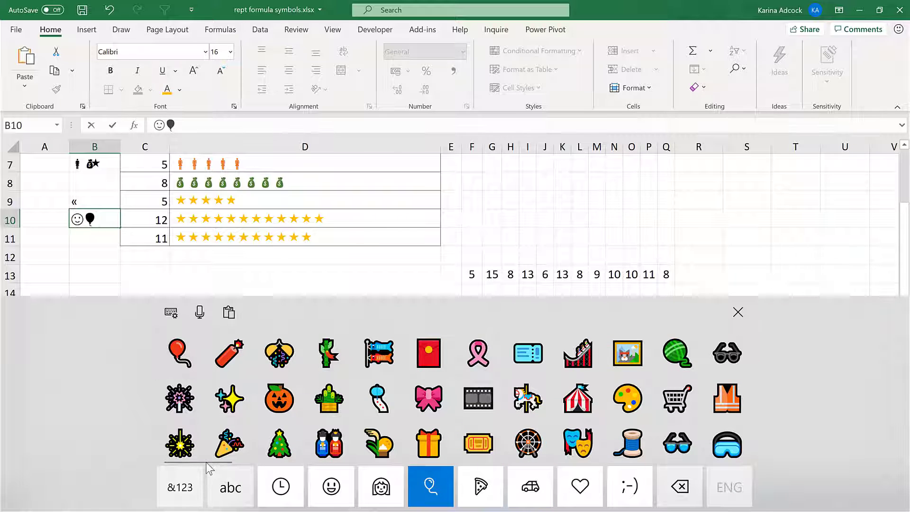
left_click_drag(203, 461, 375, 460)
left_click_drag(472, 470, 736, 471)
left_click(481, 353)
Confirm B10's emoji and copy its smiley symbol
left_click(738, 312)
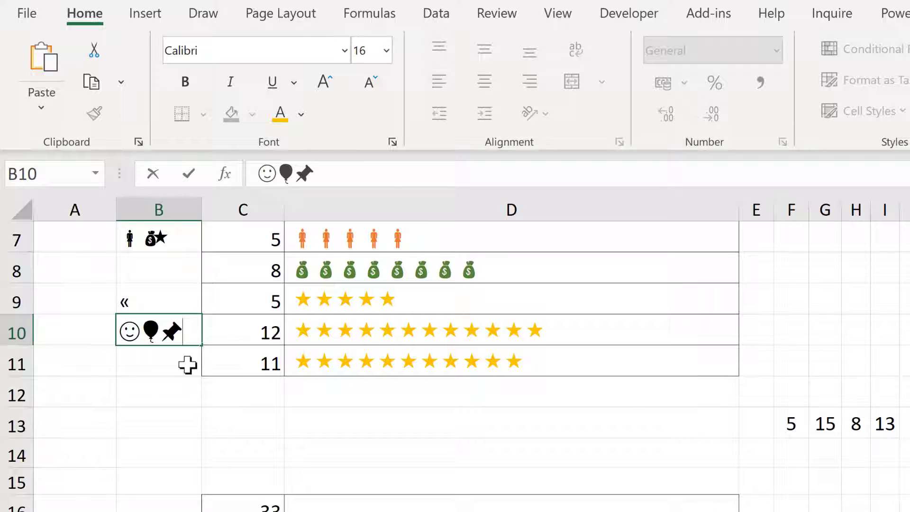
key("Return")
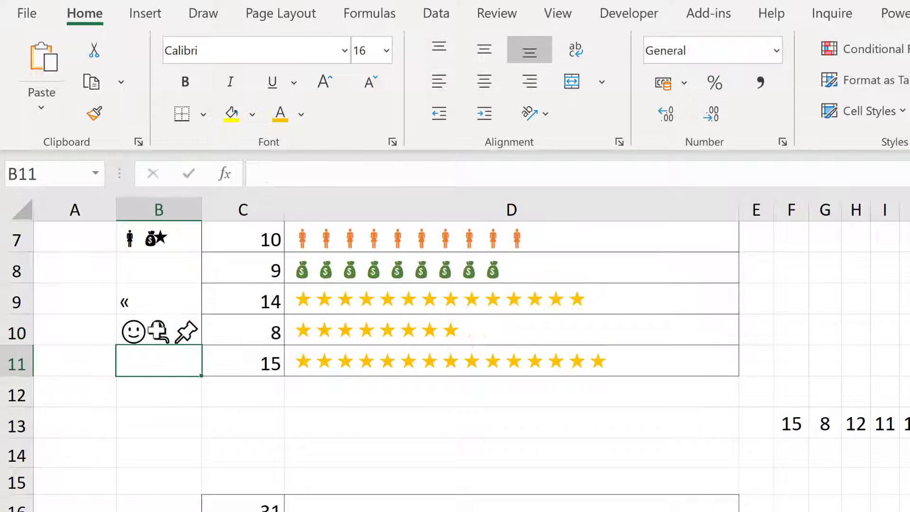
key("Up")
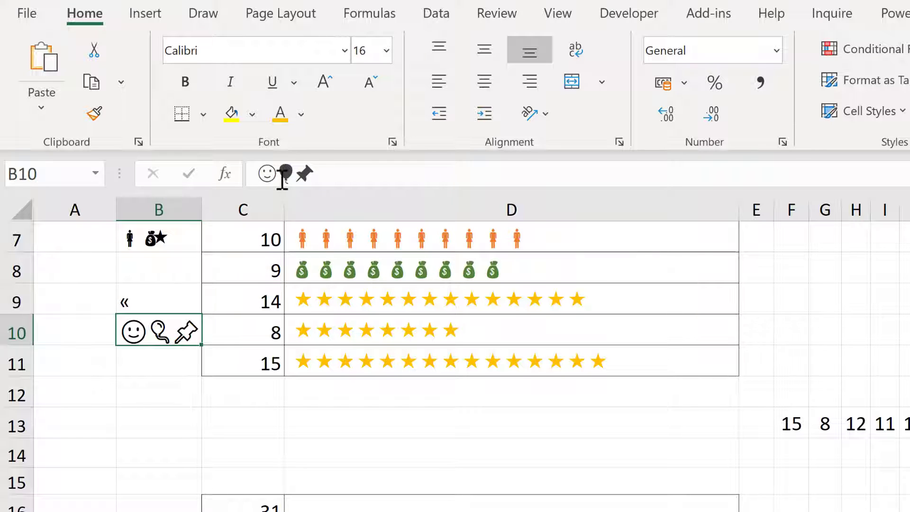
left_click(263, 178)
left_click_drag(263, 178, 275, 174)
right_click(266, 173)
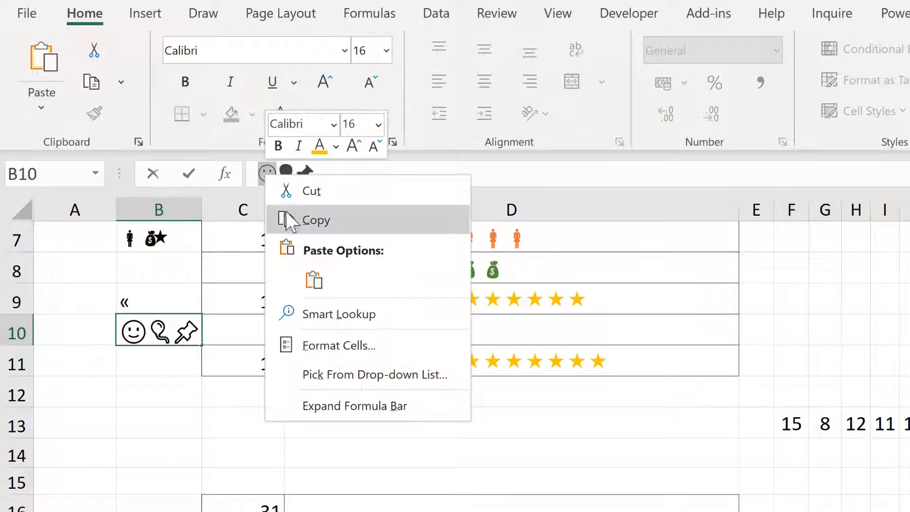
left_click(297, 219)
Replace $B$9 in D10's REPT formula with the quoted smiley "☺"
left_click(351, 325)
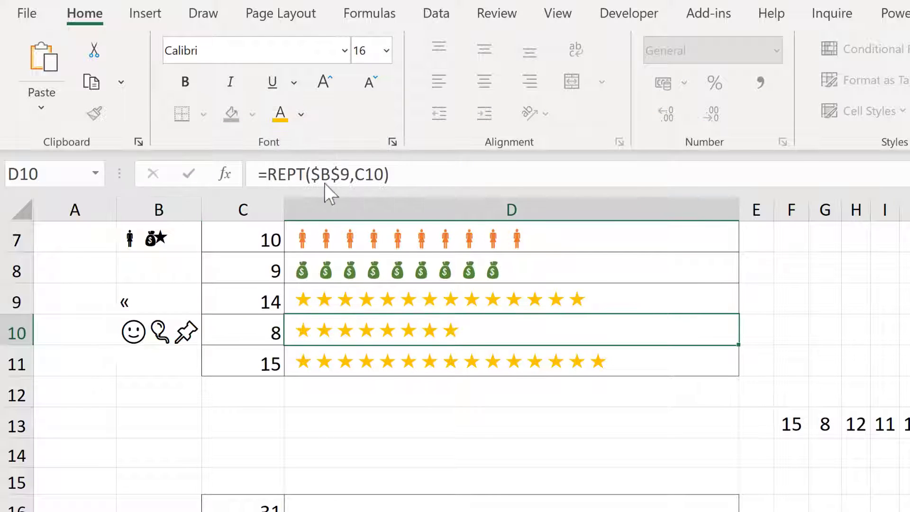
double_click(312, 177)
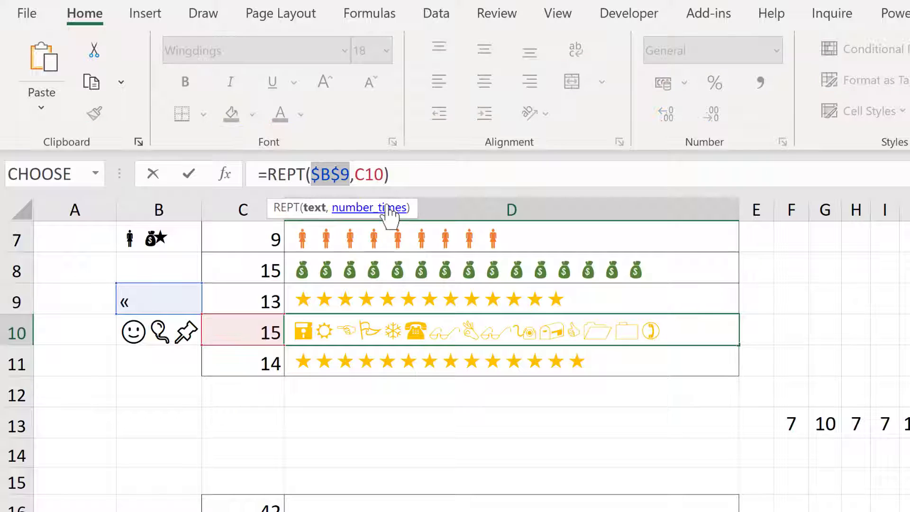
key("BackSpace")
type("\"")
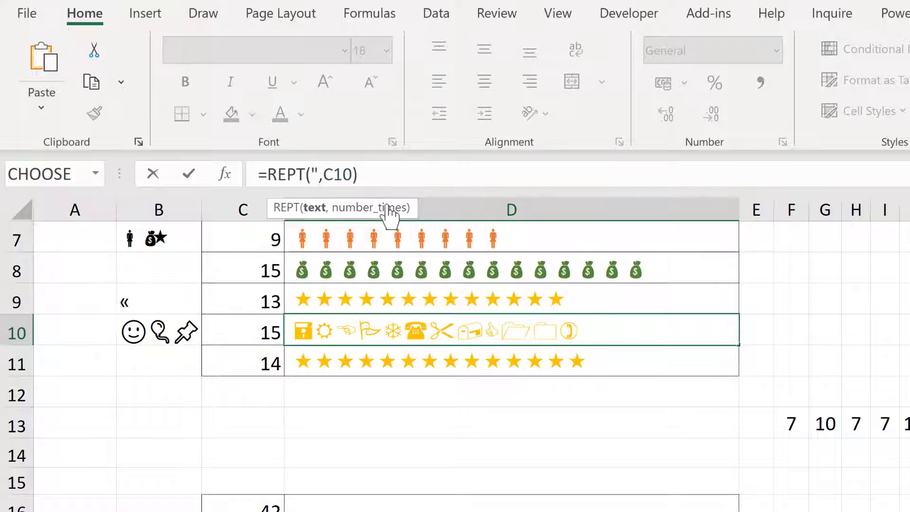
key("ctrl+v")
type("\"")
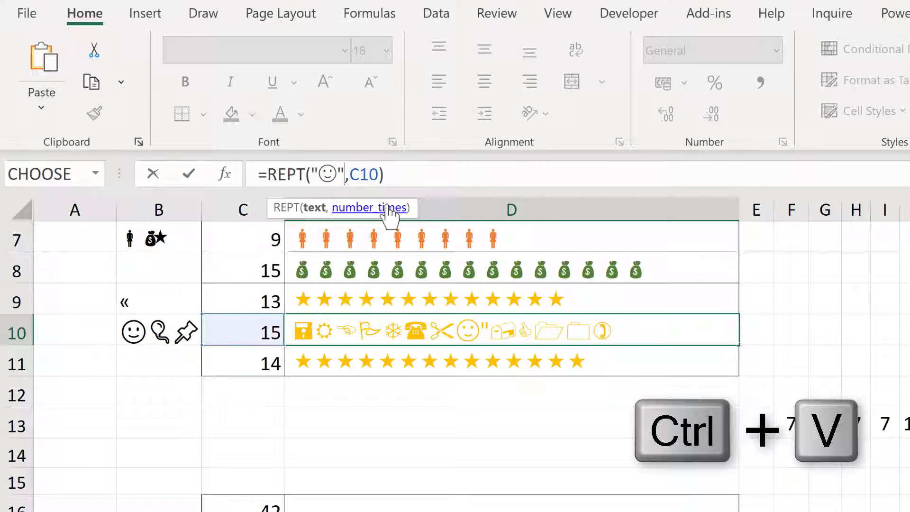
key("Return")
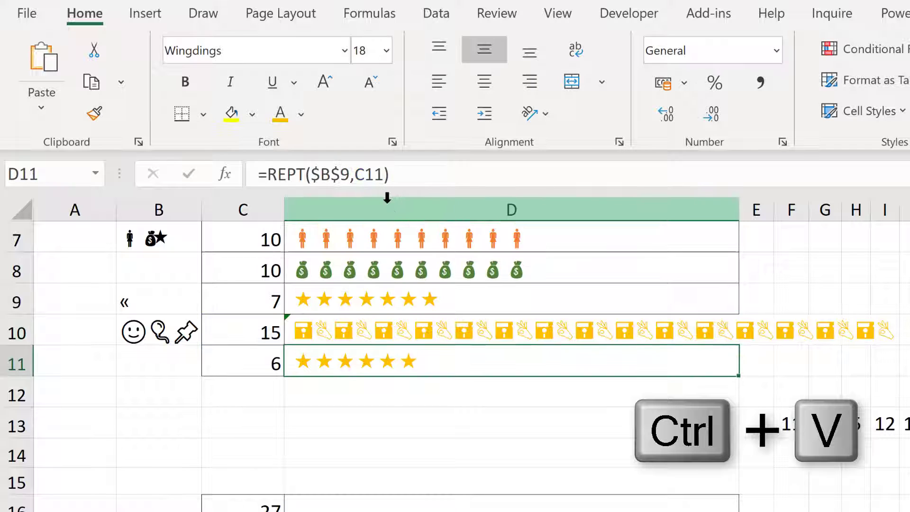
Set D10 to Calibri Light and fill the smiley formula down to D11
left_click(441, 335)
left_click(229, 51)
type("Calibri Light")
key("Return")
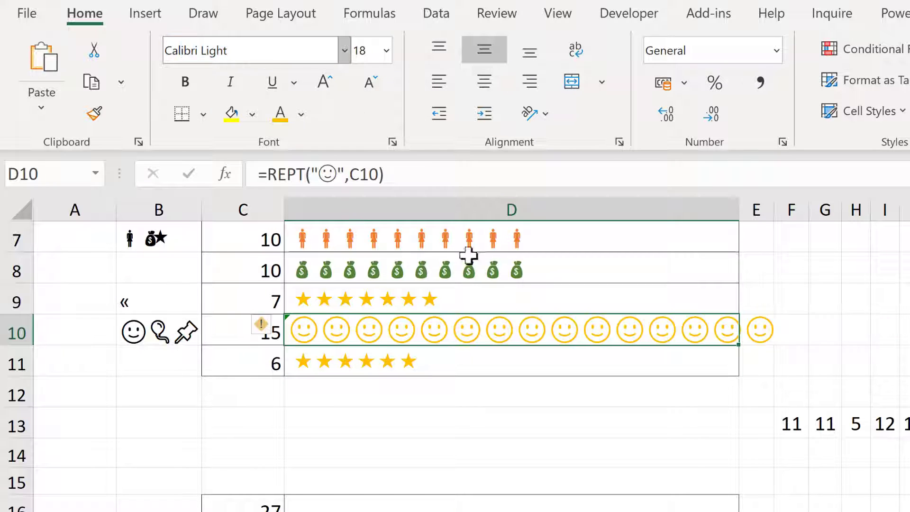
left_click_drag(738, 348, 740, 360)
Copy the pushpin from B10's contents and paste it into B11
left_click(159, 328)
left_click_drag(295, 173, 313, 174)
right_click(304, 174)
left_click(345, 217)
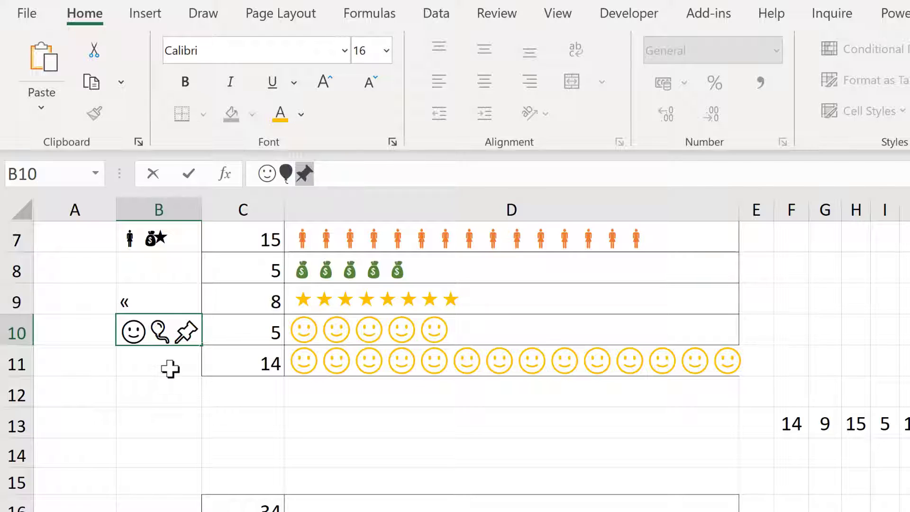
left_click(170, 367)
key("ctrl+v")
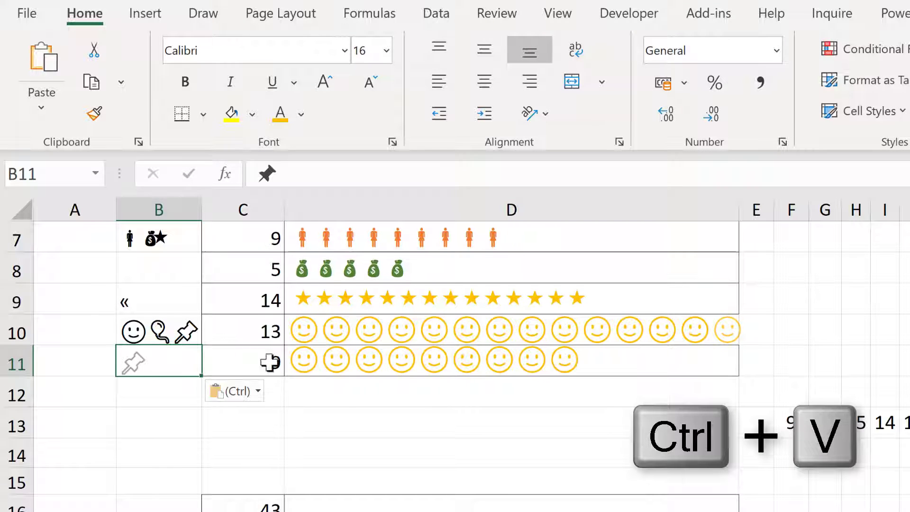
Change D11's formula to =REPT(B11,C11) to repeat the pushpin
left_click(356, 361)
left_click(324, 174)
double_click(315, 174)
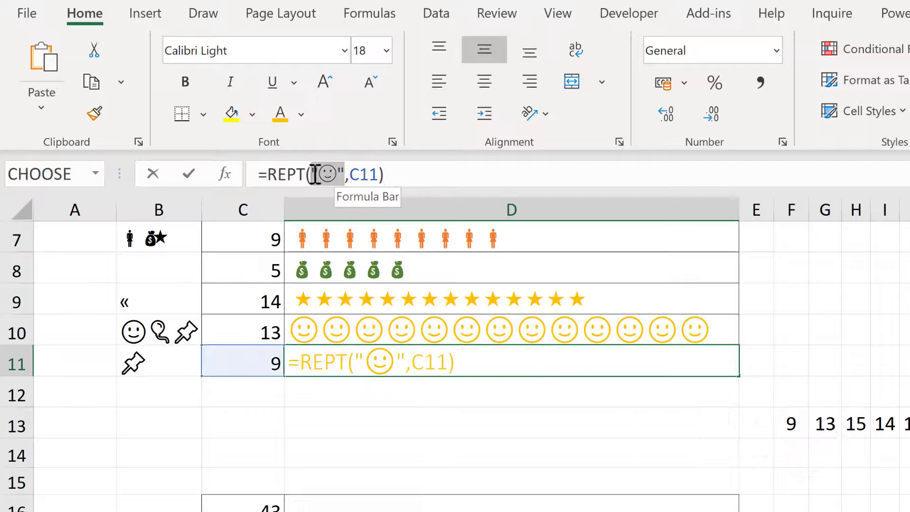
key("BackSpace")
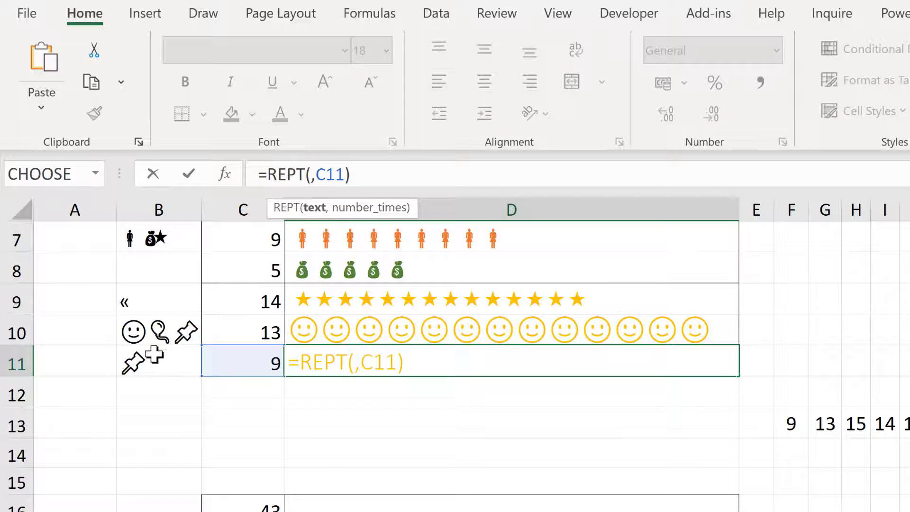
left_click(142, 361)
key("Return")
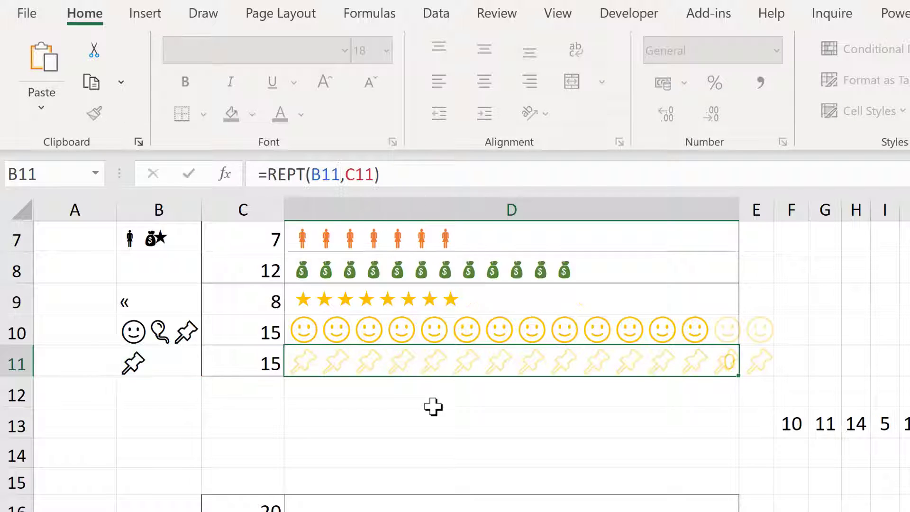
Move to the row 13 values and make row 14 much taller
left_click(406, 420)
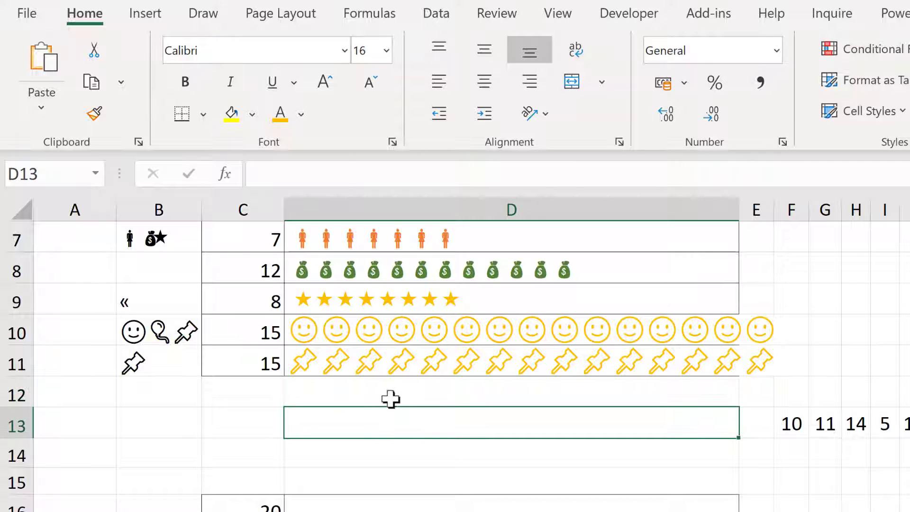
scroll(393, 397, "down", 1)
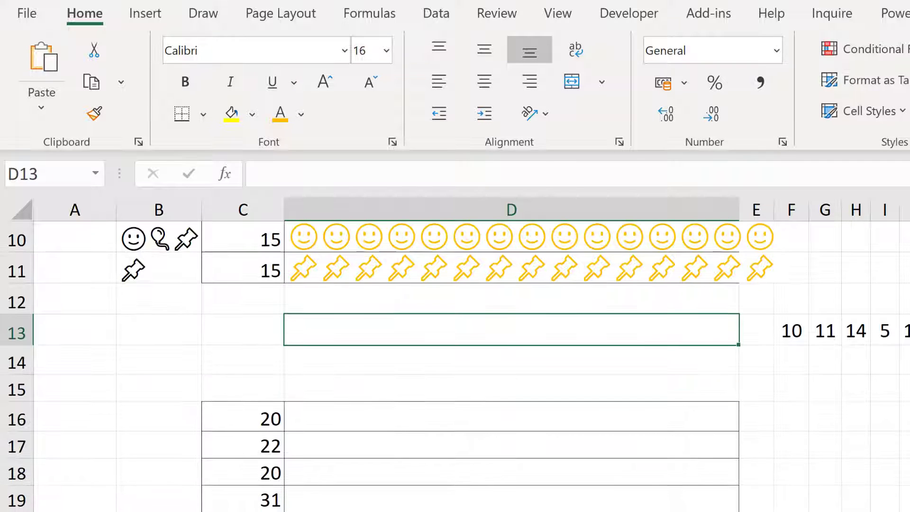
key("ctrl+Right")
key("ctrl+Right")
key("Right")
key("Right")
key("Right")
key("Right")
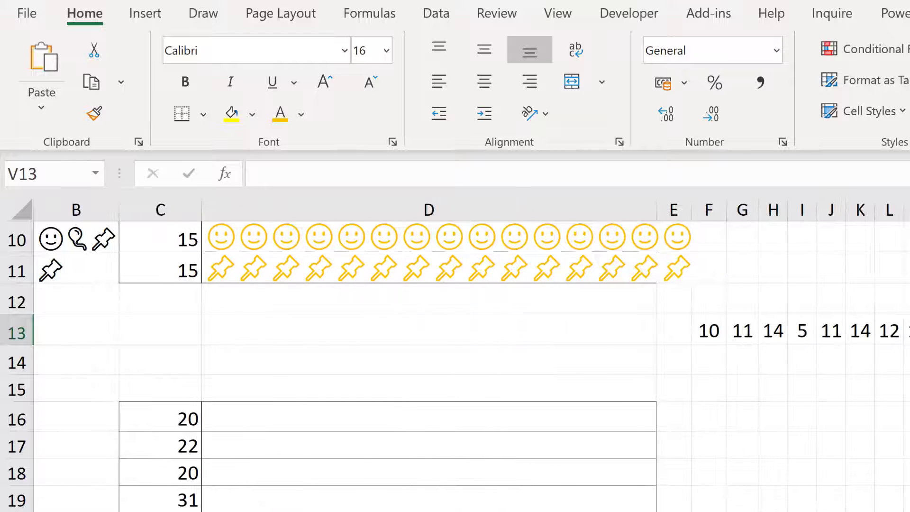
key("Right")
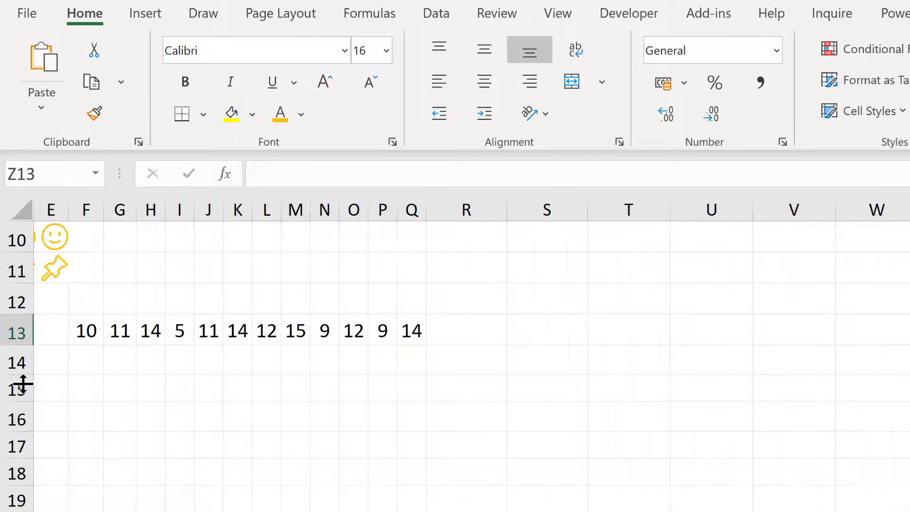
left_click_drag(17, 376, 12, 511)
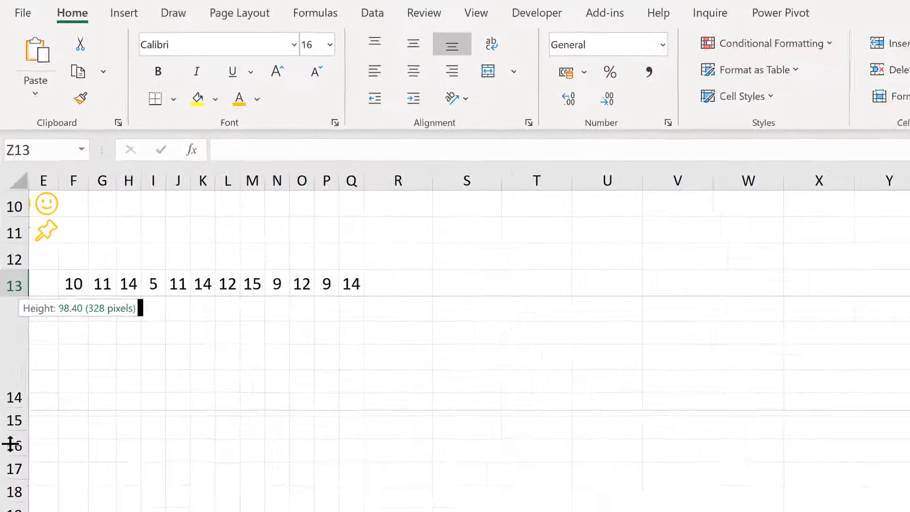
left_click_drag(10, 444, 10, 442)
Enter =REPT("|",F13) in F14
left_click(74, 350)
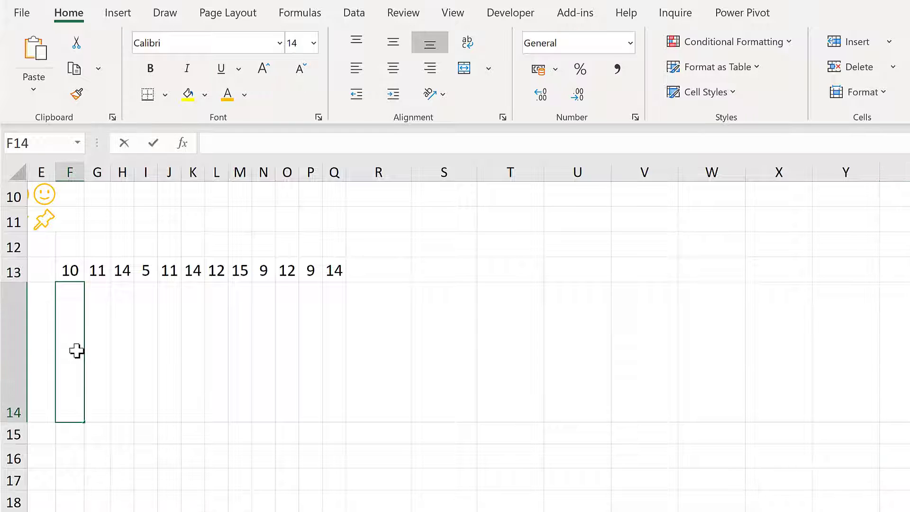
type("=rept")
key("Tab")
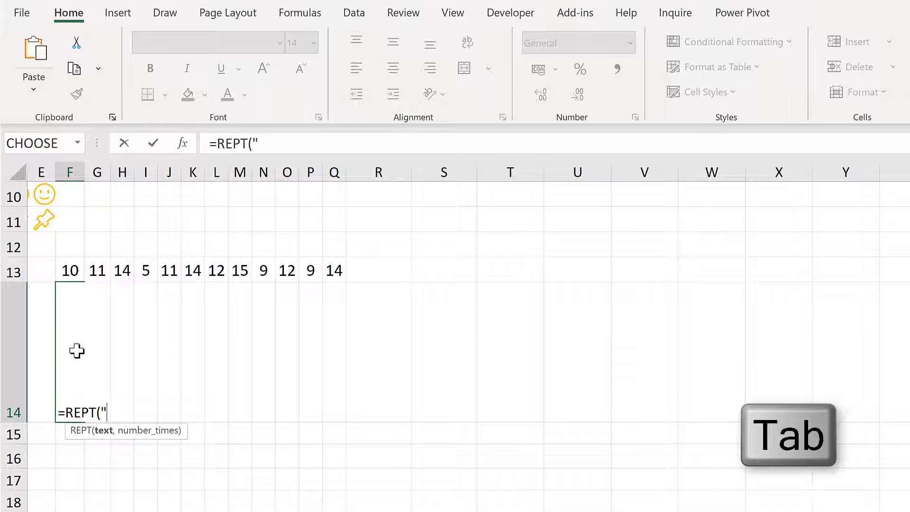
type("\"|\",")
left_click(70, 272)
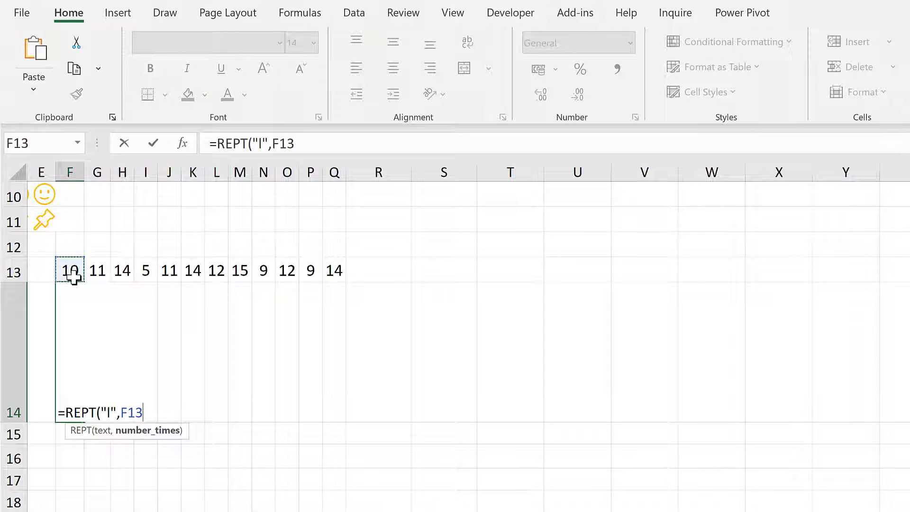
type(")")
key("Return")
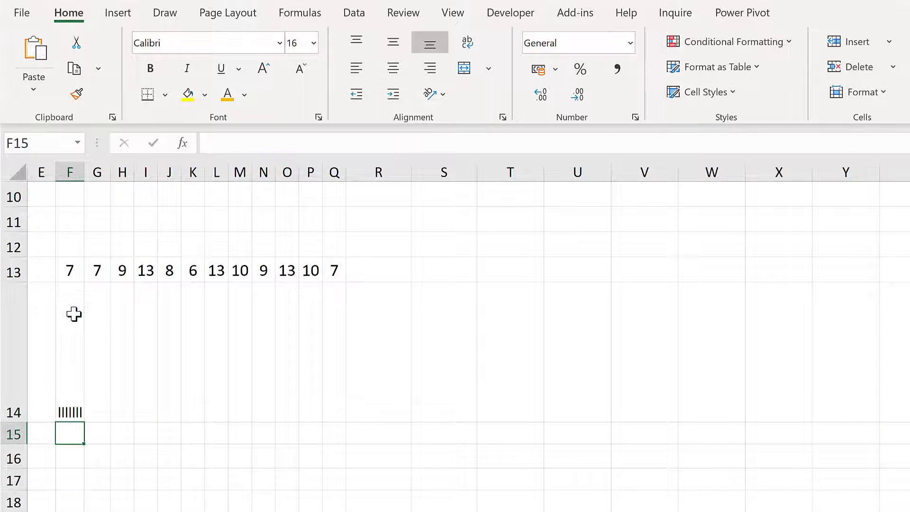
Set F14's font to Wingdings so the bar shows as black dots
left_click(74, 314)
left_click(218, 42)
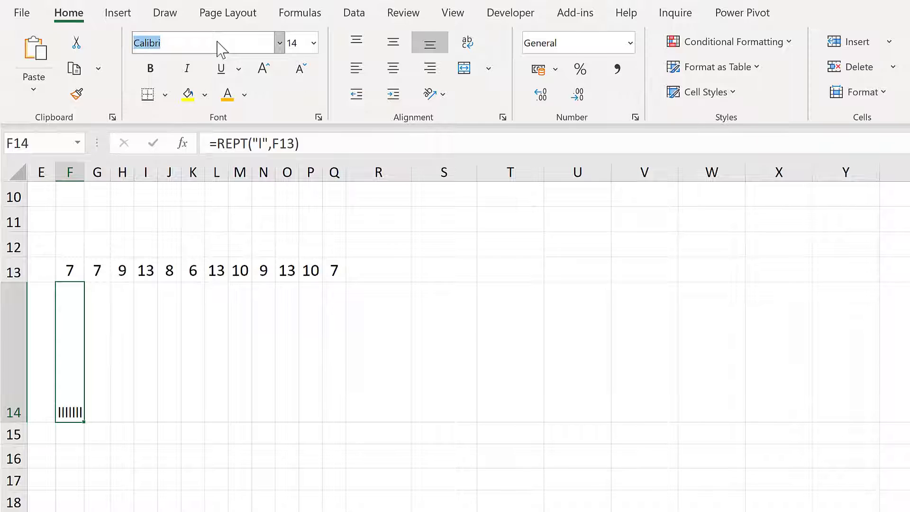
type("Wingdings")
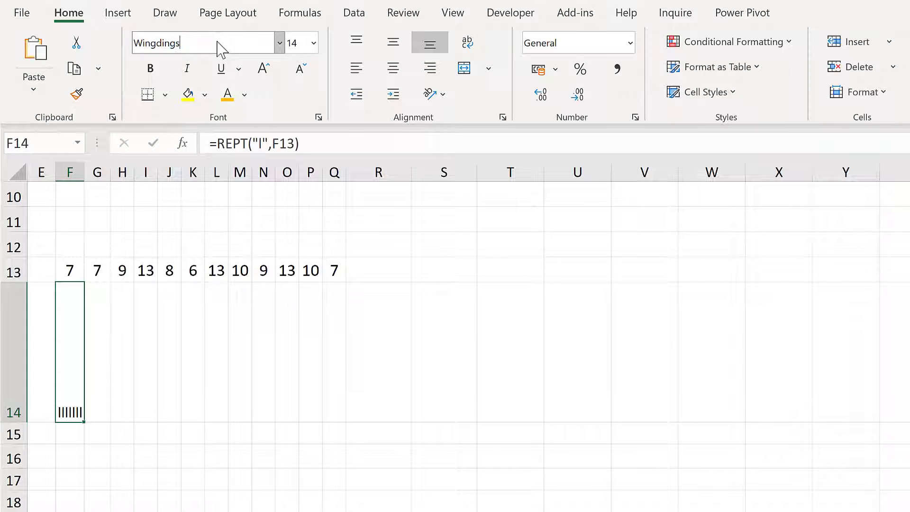
key("Return")
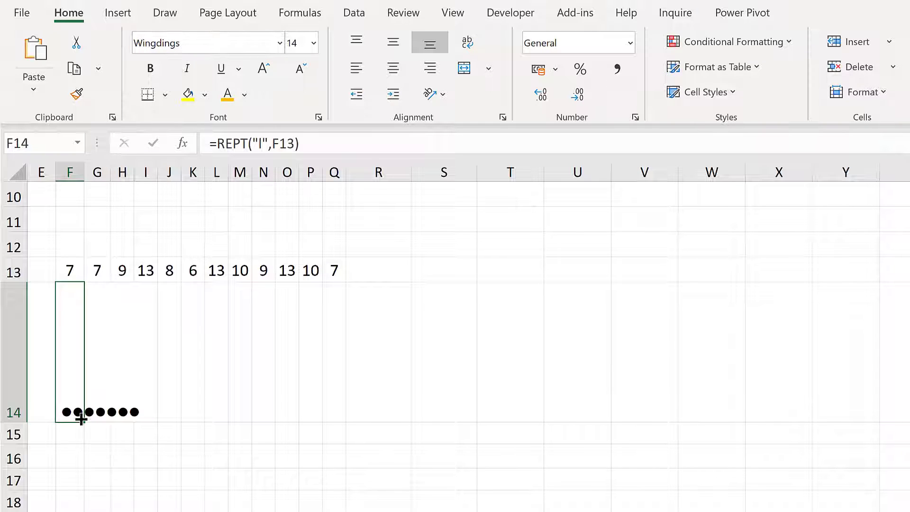
Copy the F14 dot bar across to Q14, turn the text upright, and heighten row 14
left_click_drag(123, 422, 348, 413)
left_click(437, 100)
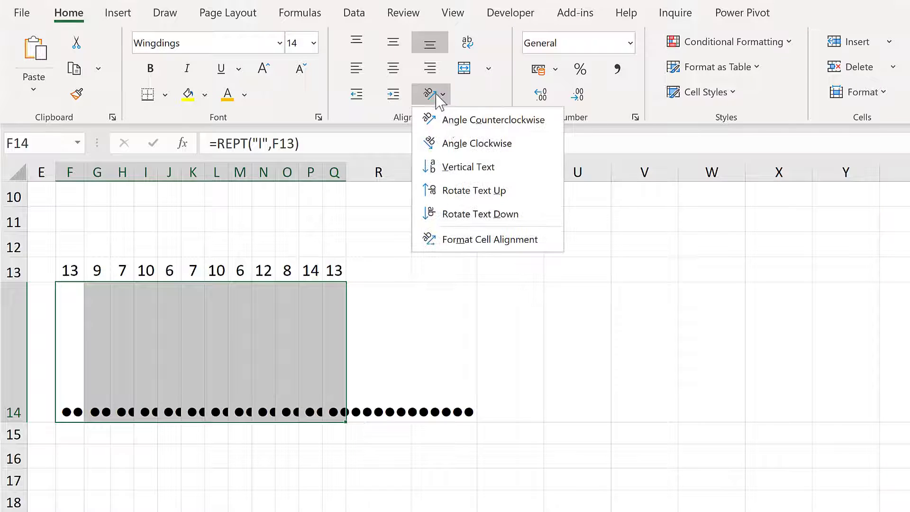
left_click(501, 199)
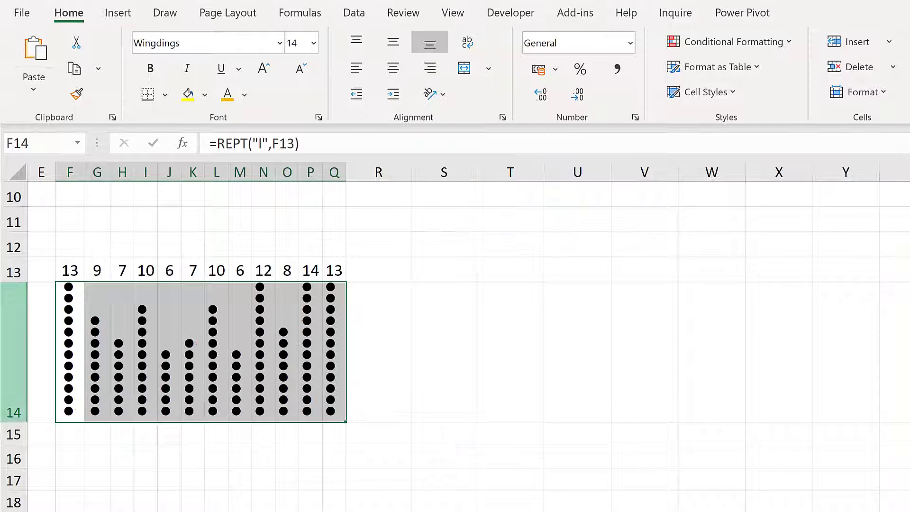
left_click_drag(20, 434, 22, 462)
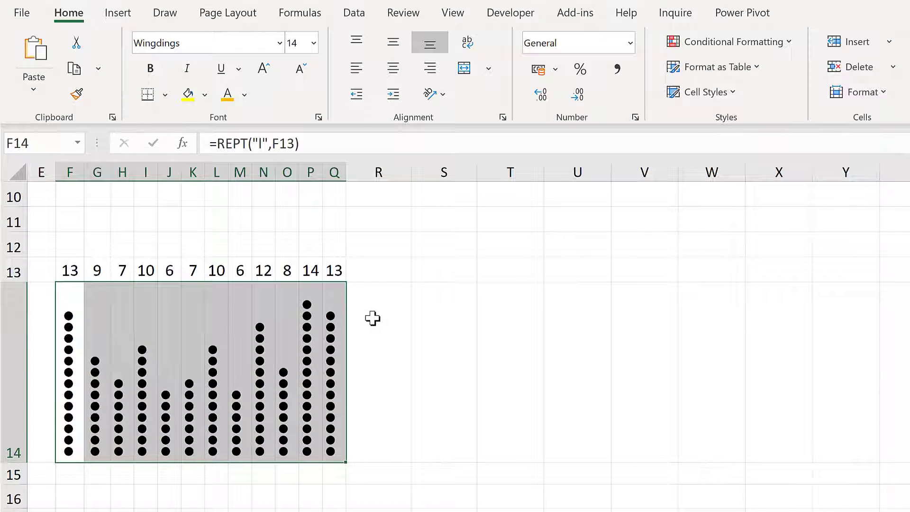
Centre F14:Q14, colour the dots red, and apply a grey fill
left_click(393, 70)
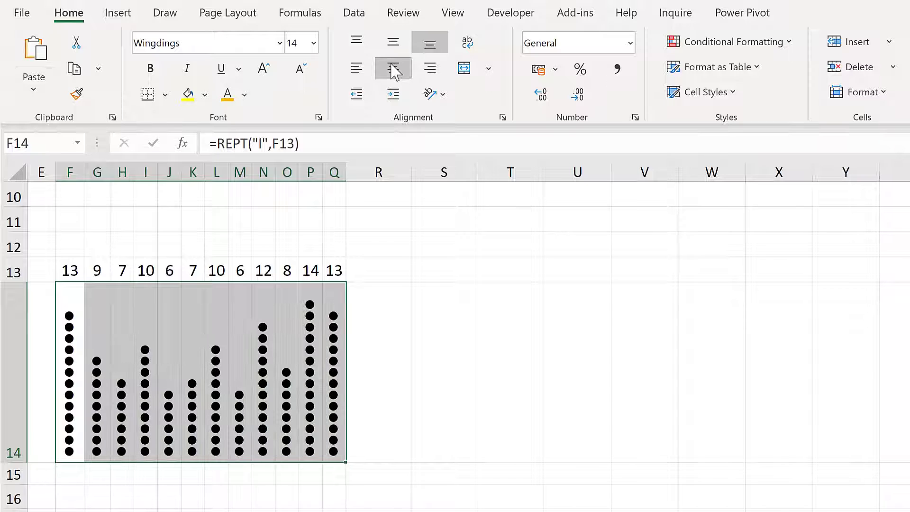
left_click(245, 95)
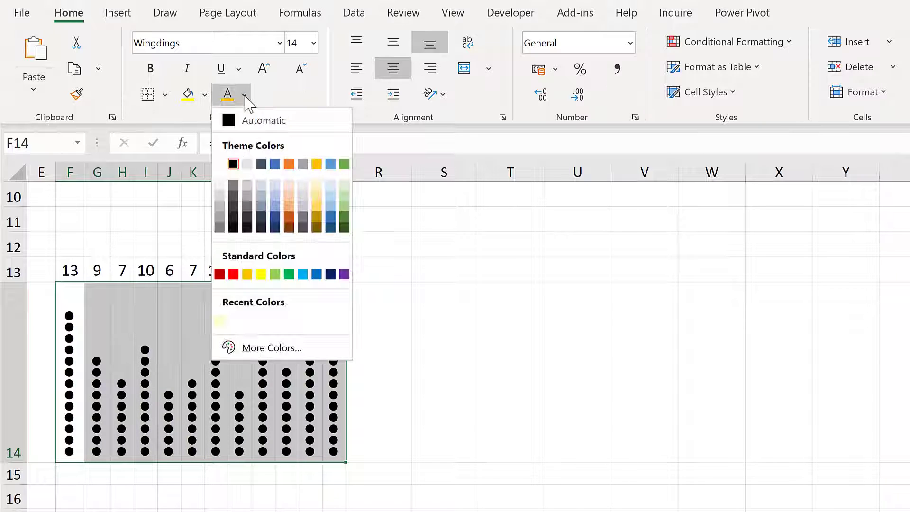
left_click(233, 275)
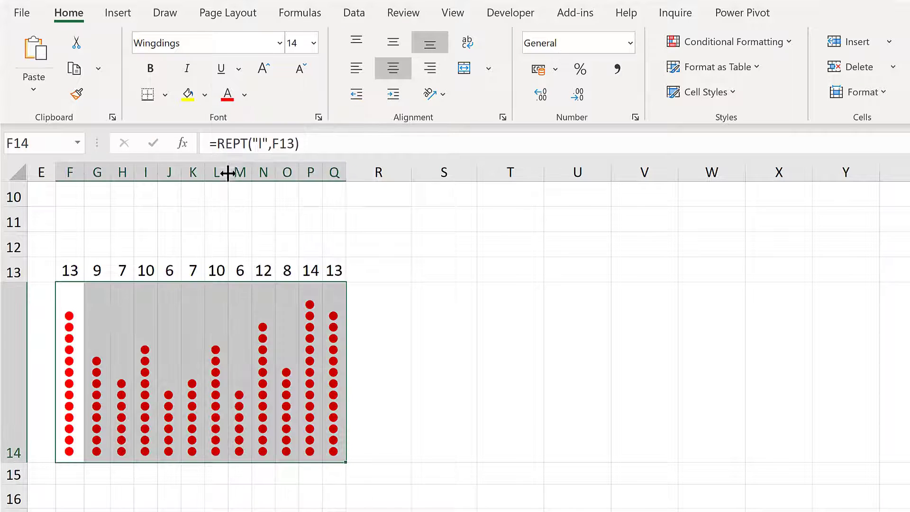
left_click(205, 95)
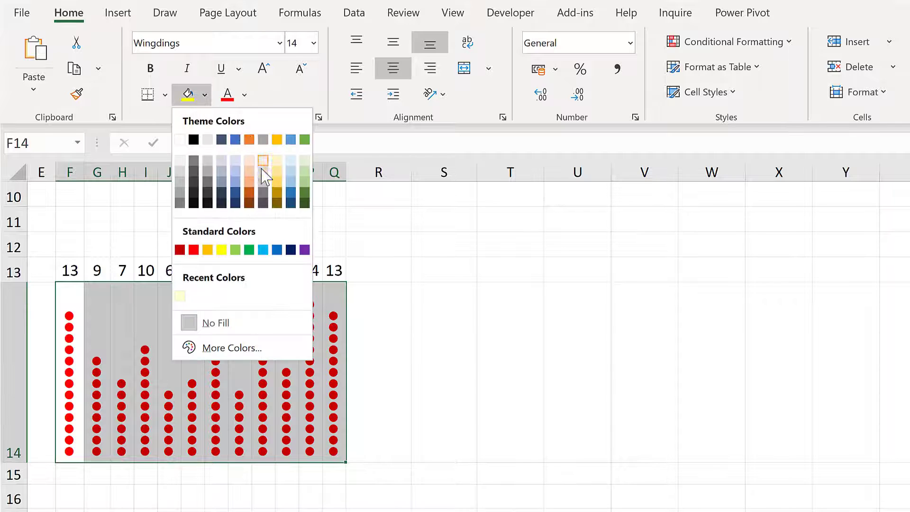
left_click(261, 171)
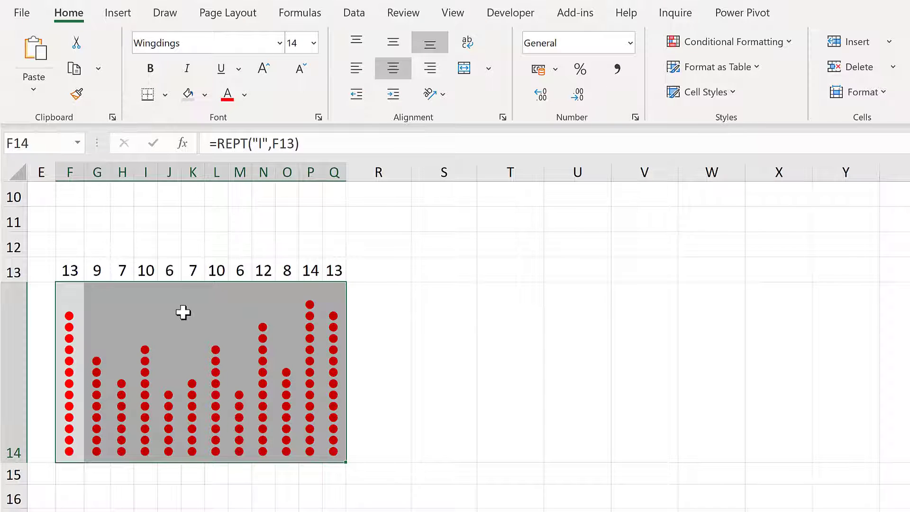
Change F14 to =REPT(" ",F13) and fill it across to Q14
left_click(183, 313)
left_click(81, 430)
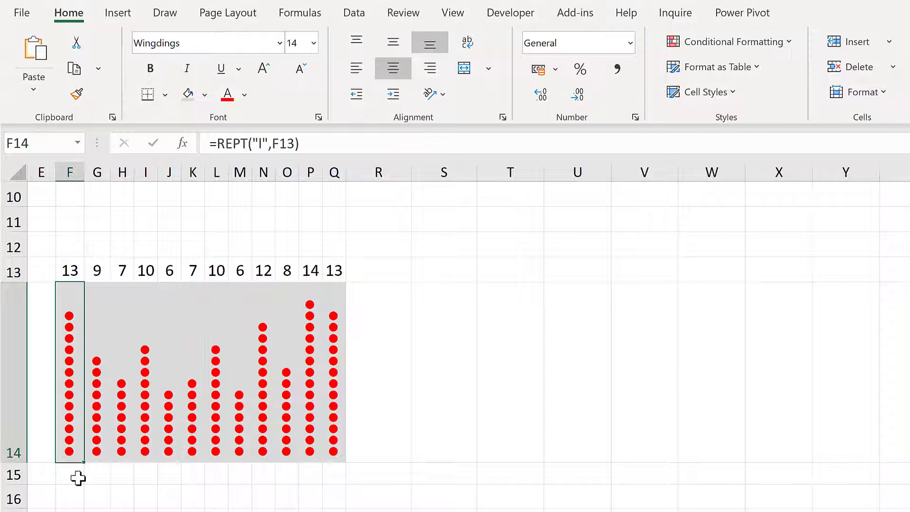
left_click(266, 144)
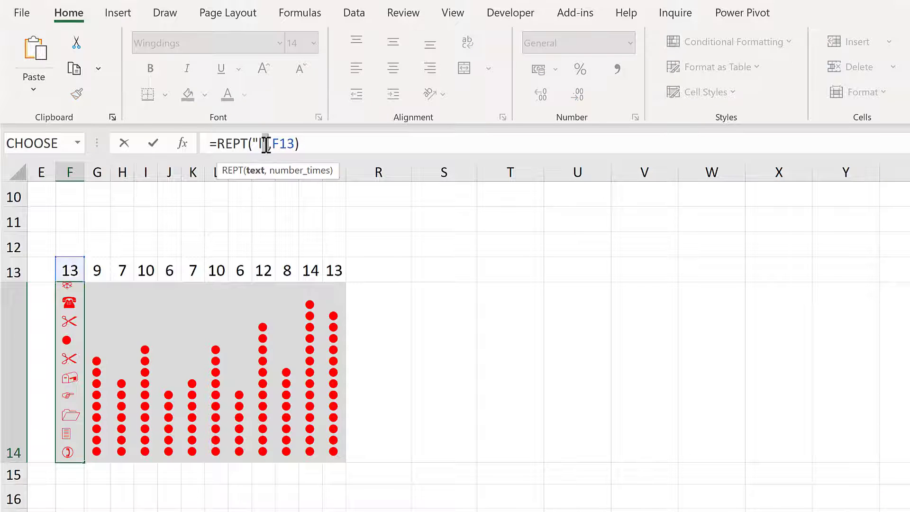
key("BackSpace")
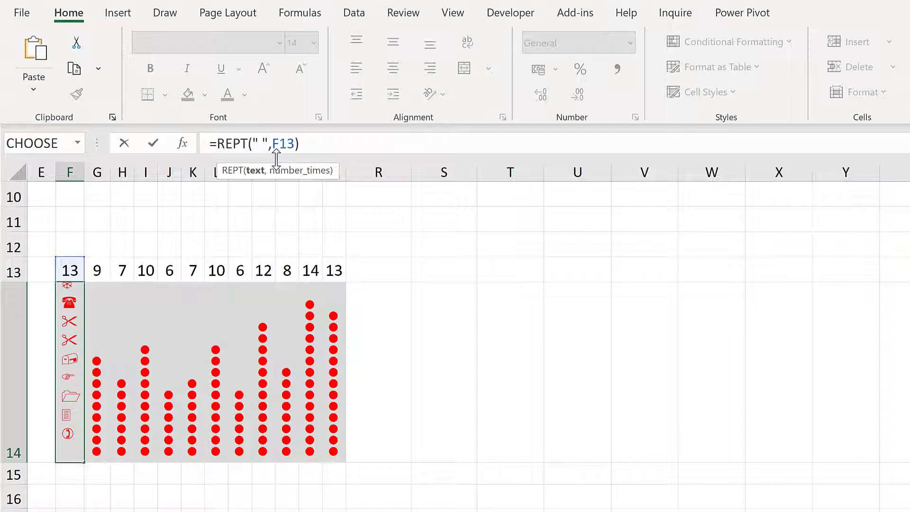
key("Return")
left_click(69, 338)
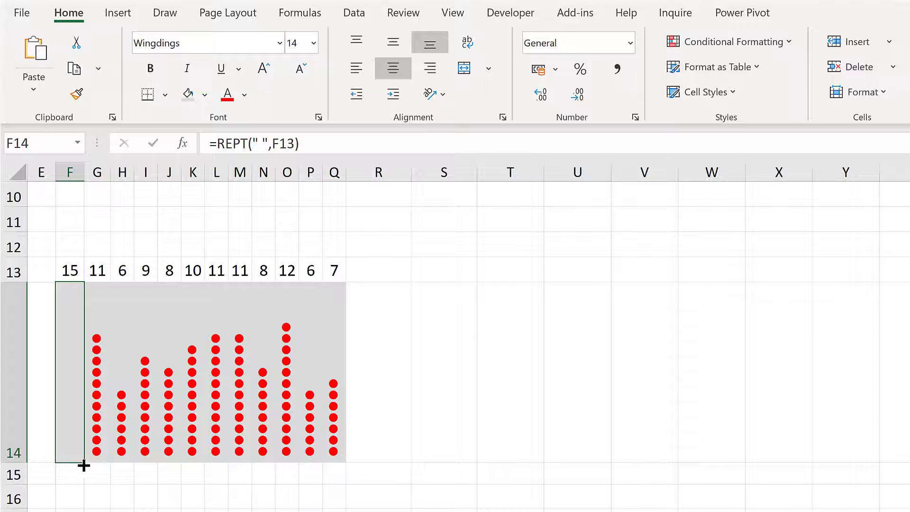
left_click_drag(83, 465, 335, 463)
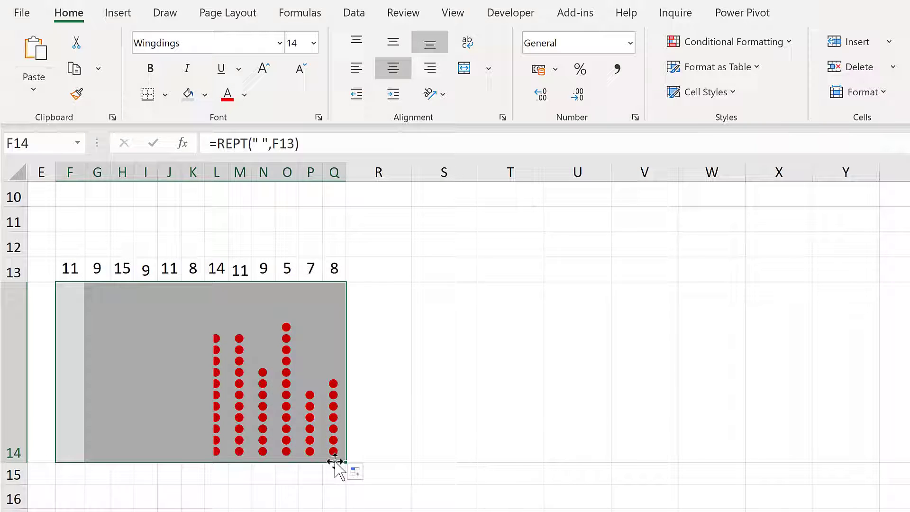
Apply strikethrough to F14:Q14 to draw red line bars, and make row 14 taller
left_click(318, 118)
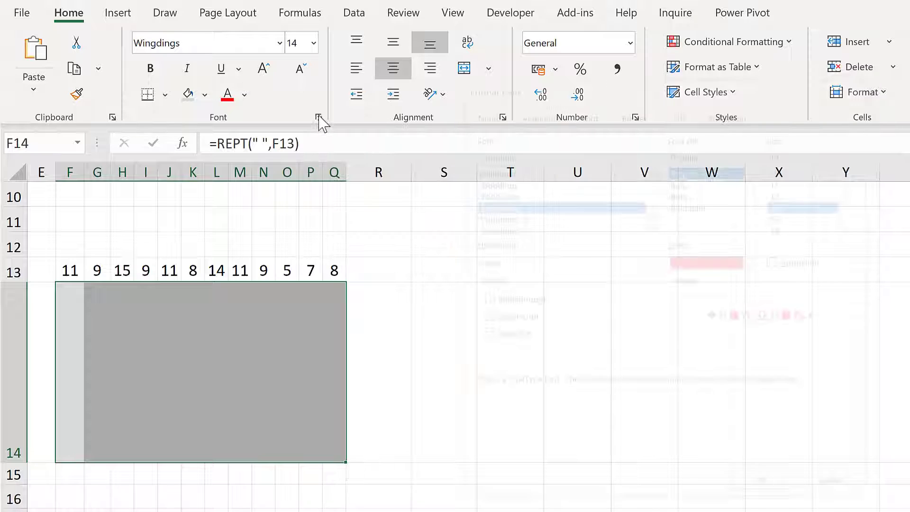
left_click(468, 290)
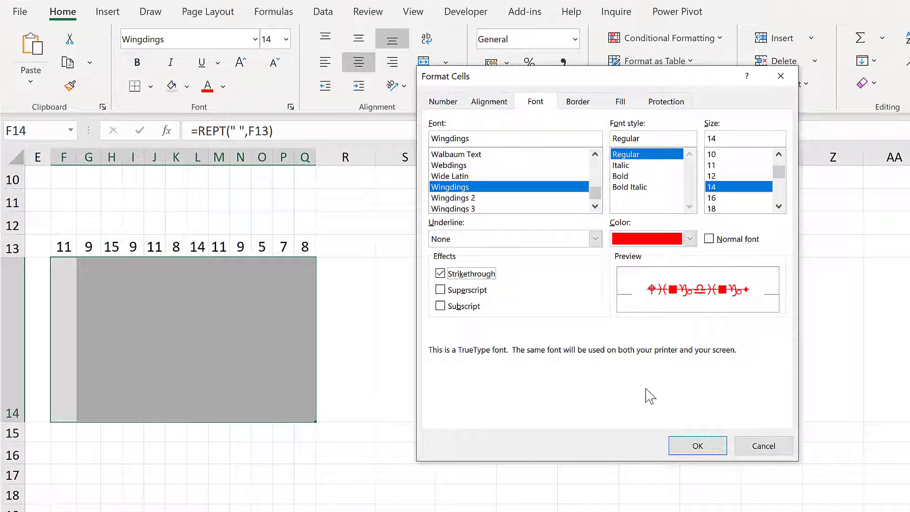
left_click(695, 453)
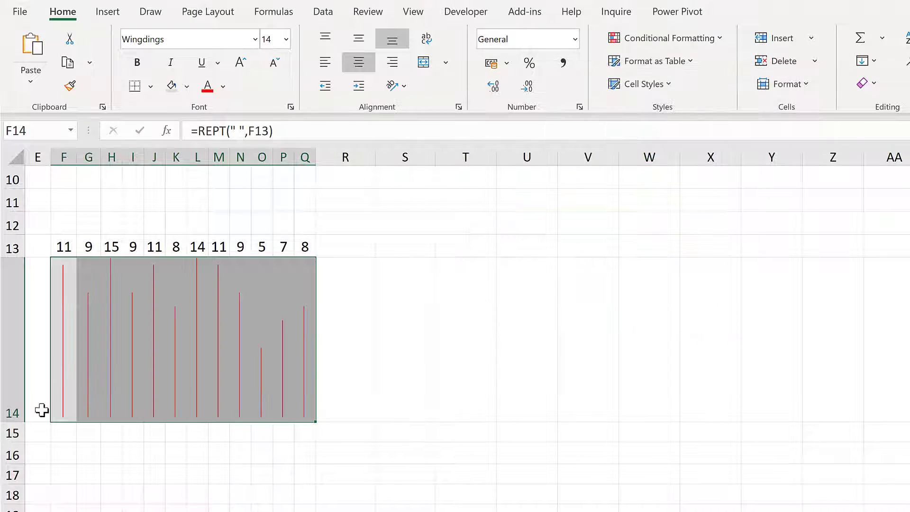
left_click_drag(16, 422, 16, 488)
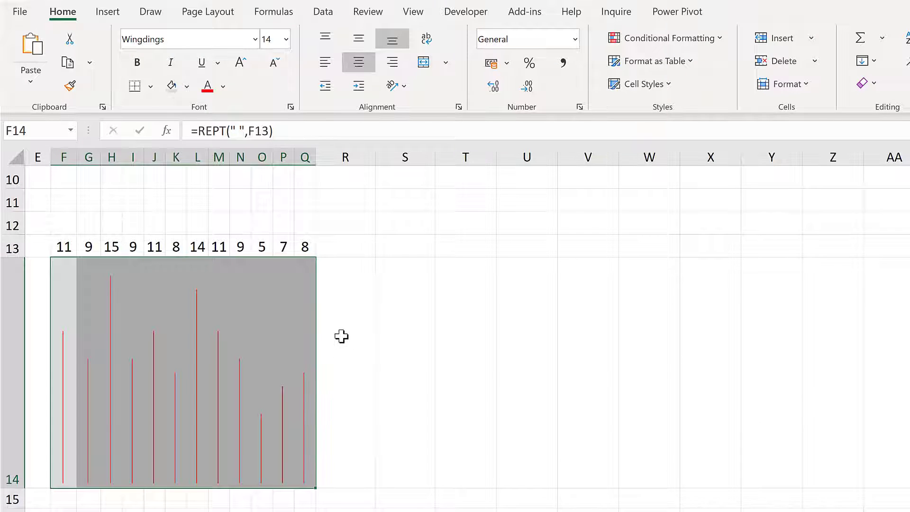
left_click(341, 292)
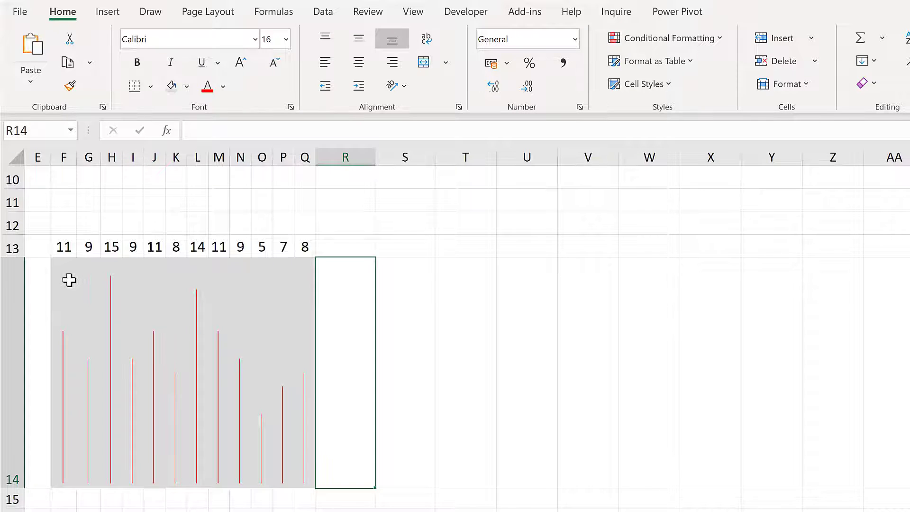
left_click_drag(81, 280, 291, 113)
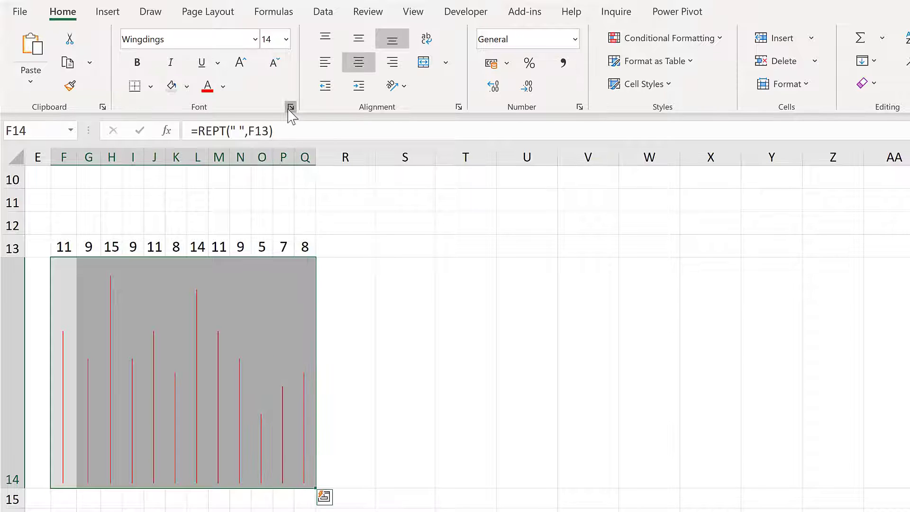
Turn off strikethrough on F14:Q14 in Format Cells
left_click(291, 107)
left_click(441, 273)
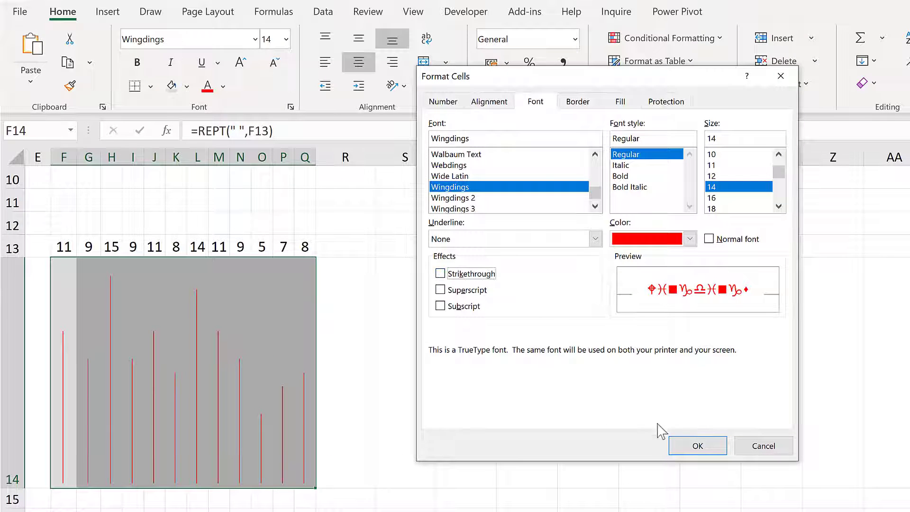
left_click(678, 446)
Change F14's formula to =REPT(" ",F13-1)&"l"
left_click(71, 349)
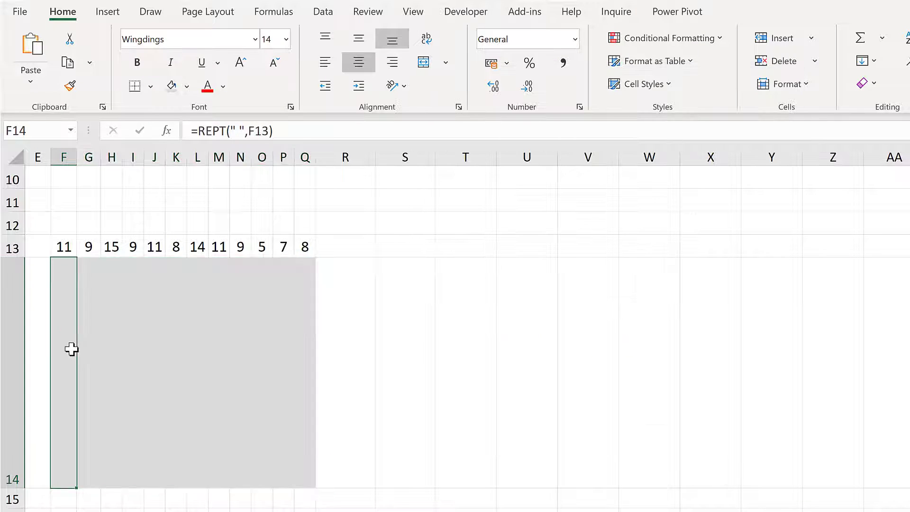
left_click(268, 133)
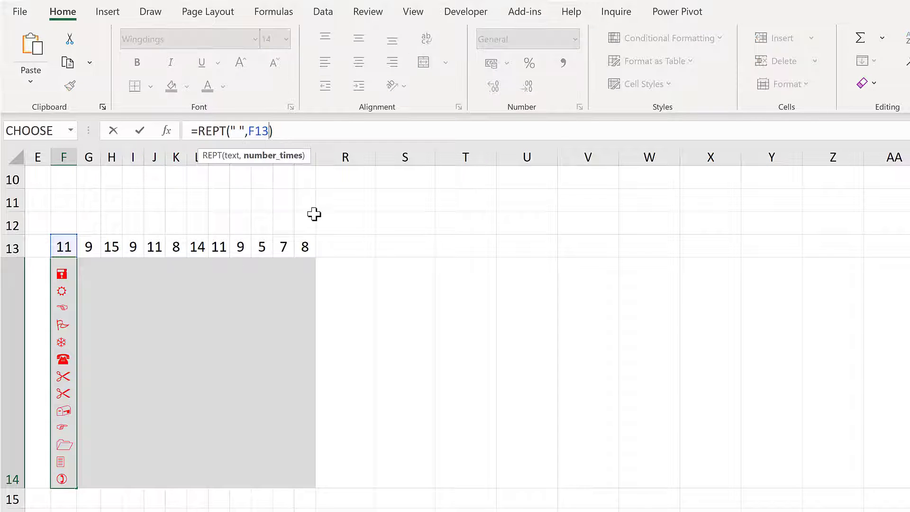
type("-1")
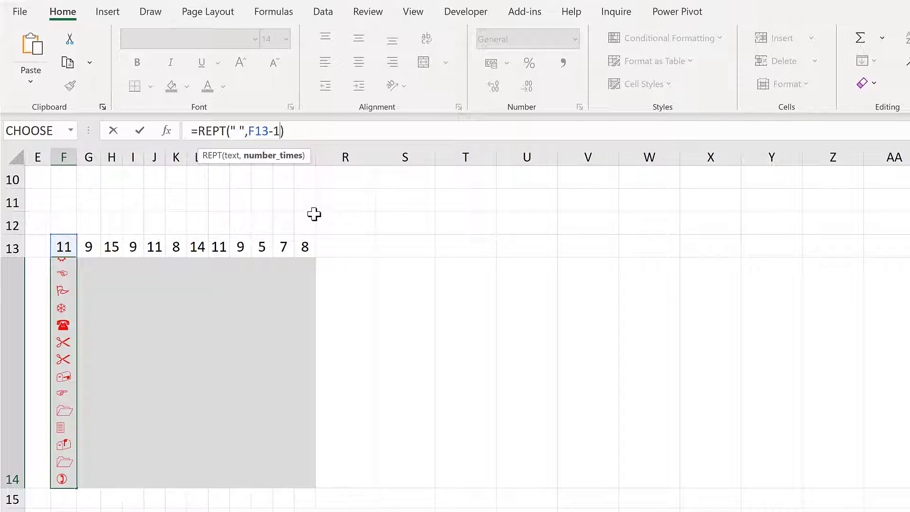
key("End")
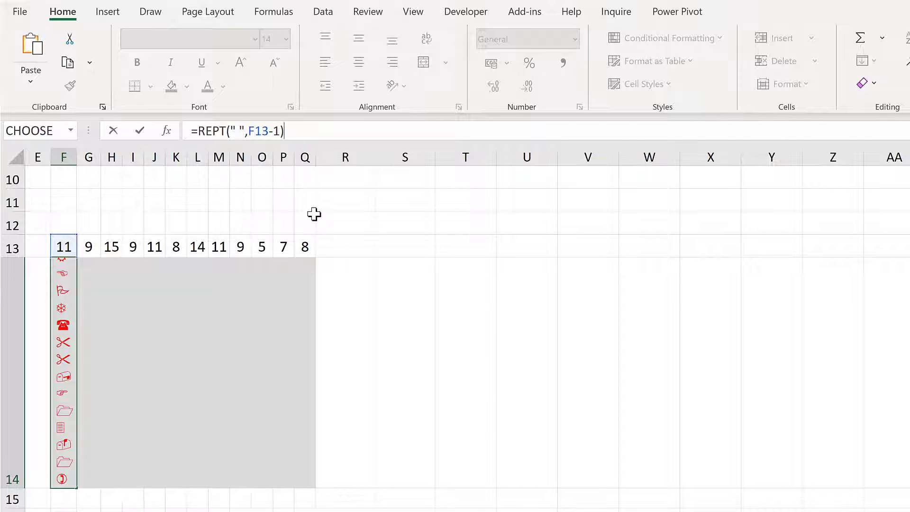
type("&\"")
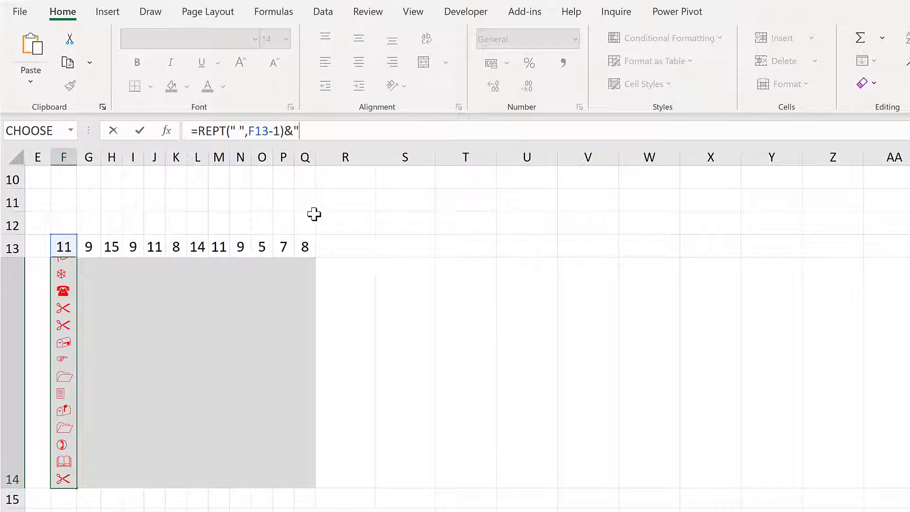
type("l")
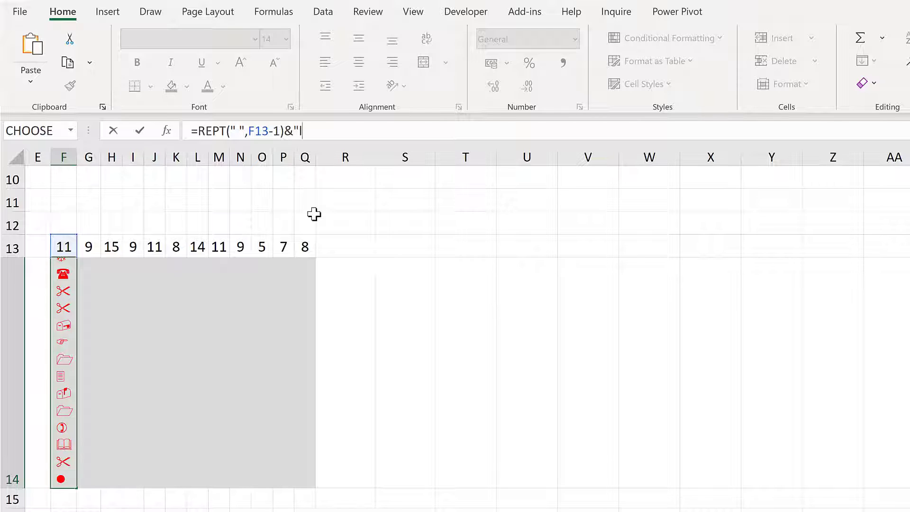
type("\"")
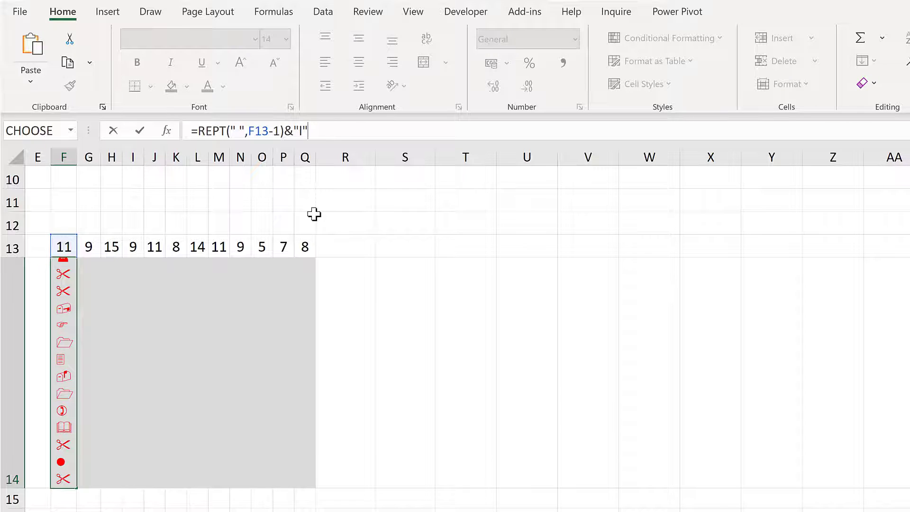
key("Return")
Fill the dot formula across to Q14 and recalculate twice with F9
left_click(62, 284)
left_click_drag(76, 488, 321, 494)
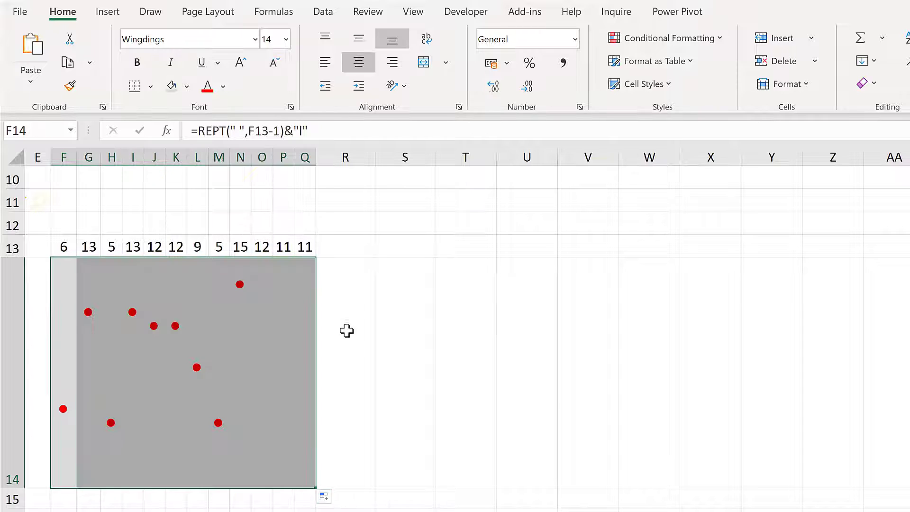
left_click(347, 303)
key("F9")
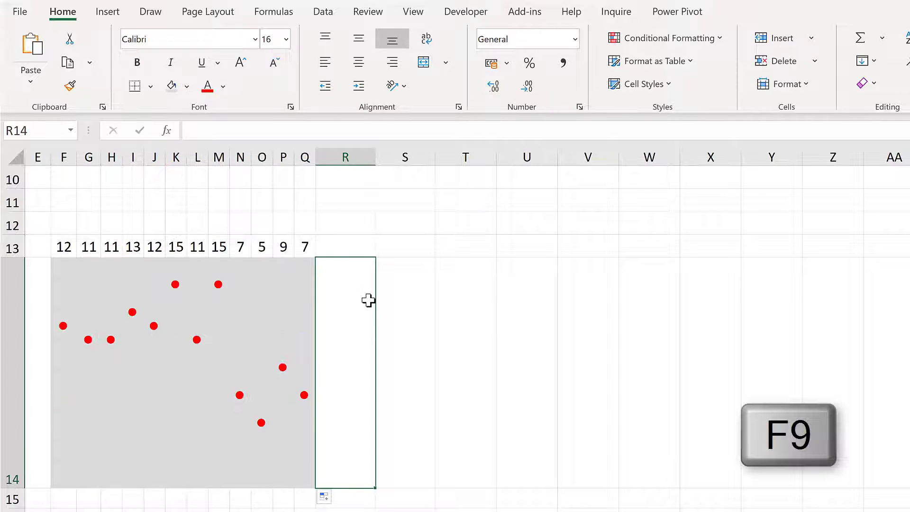
key("F9")
key("F9")
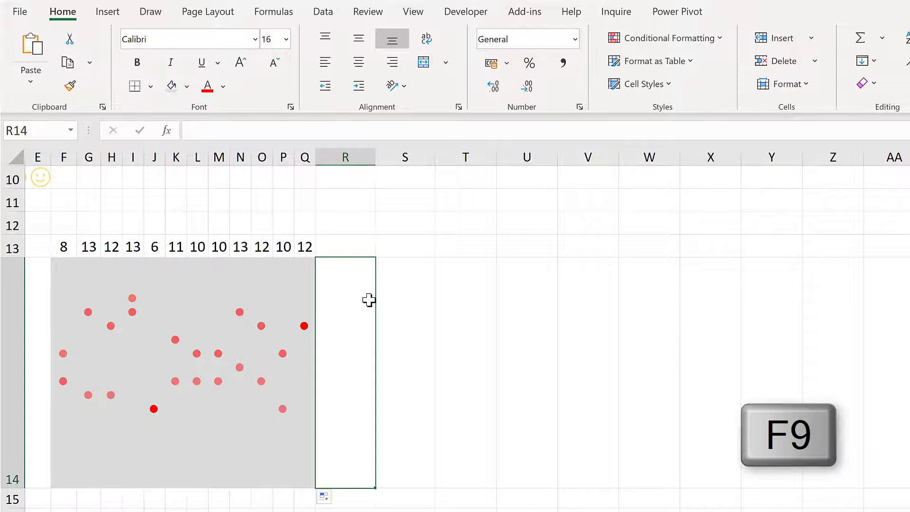
Change the F14 formula's dot character to '|' and copy it across to Q14
left_click(69, 312)
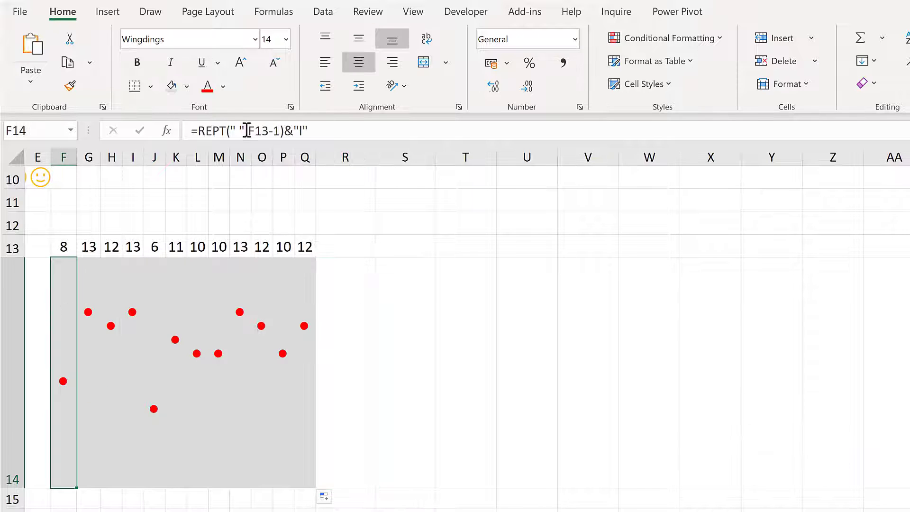
left_click(303, 131)
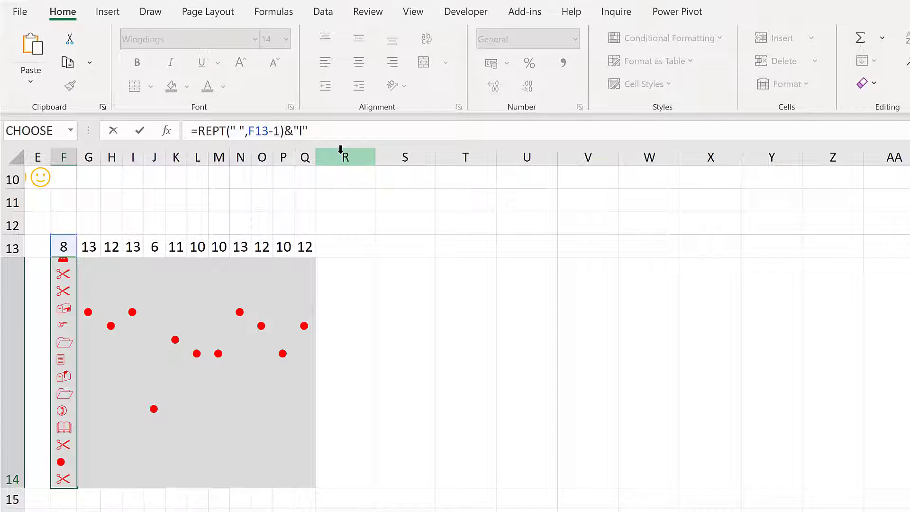
key("BackSpace")
type("|")
key("Return")
key("Up")
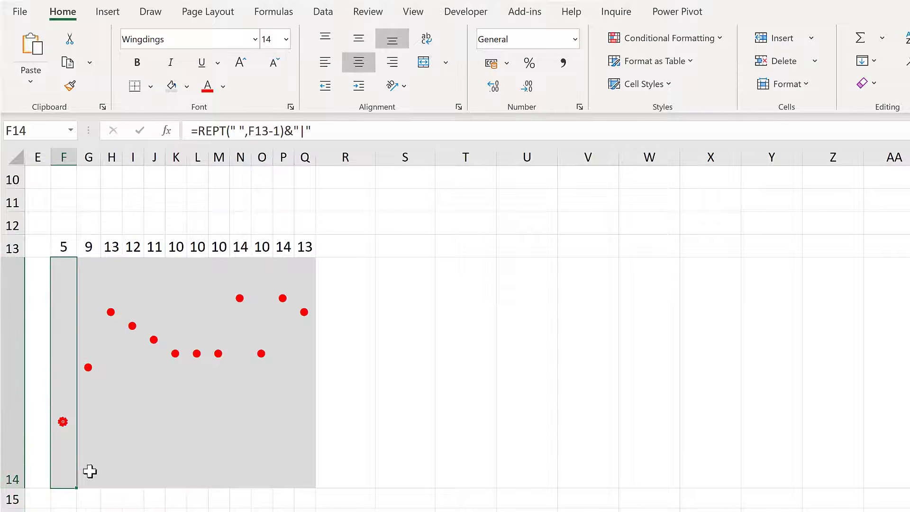
left_click_drag(77, 491, 301, 455)
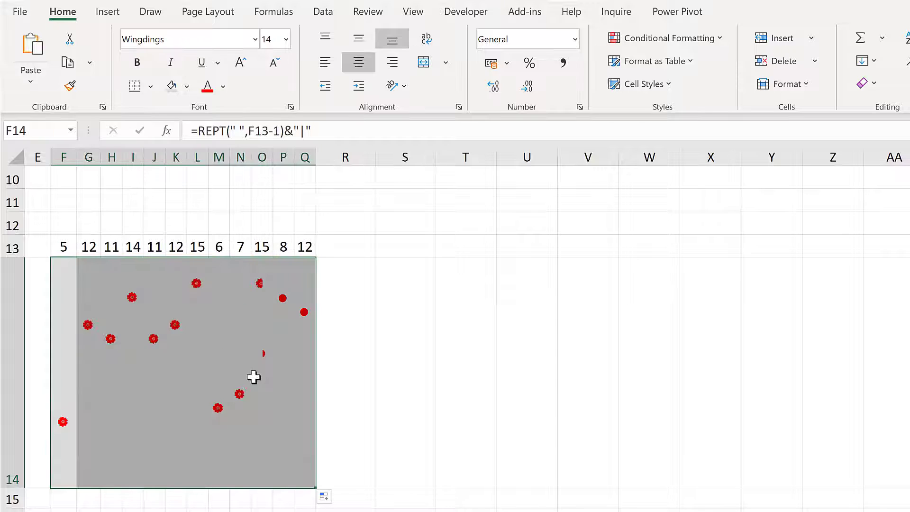
Set F14:Q14 to Calibri Light and enlarge the font to size 28
left_click(170, 42)
type("Calibri Light")
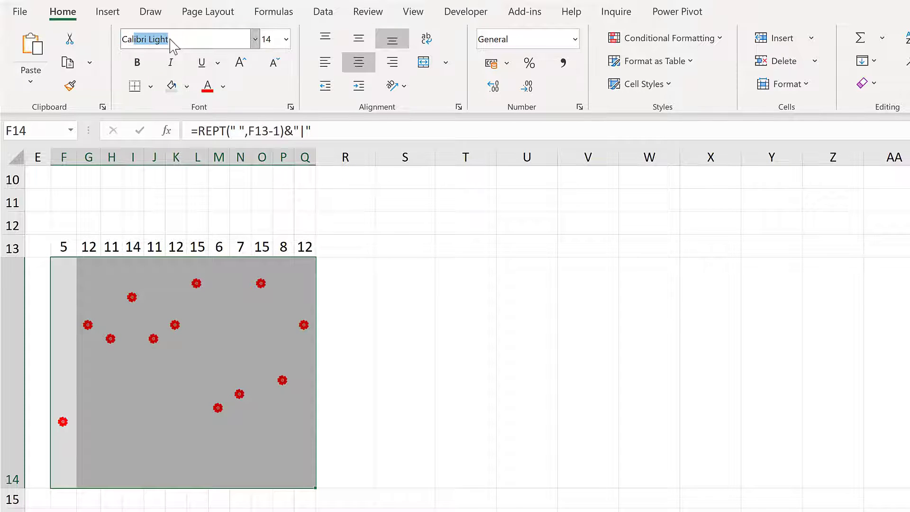
key("Return")
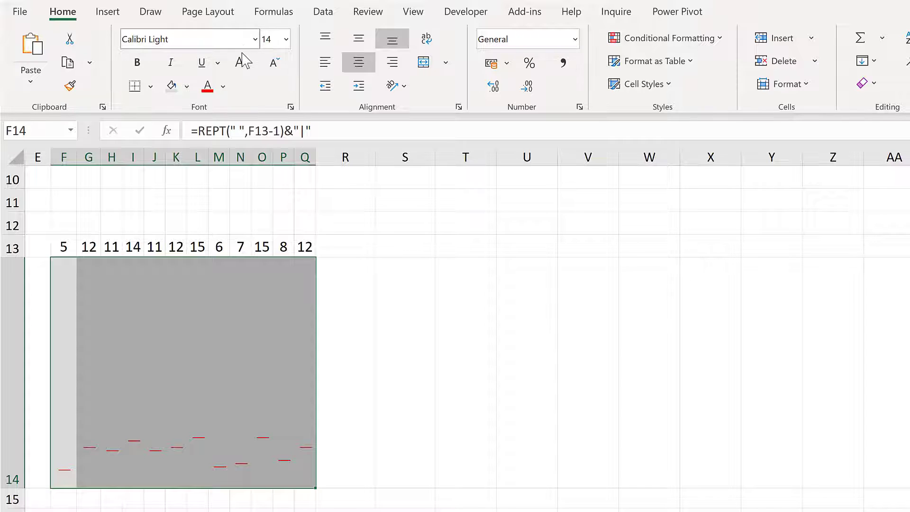
left_click(240, 62)
left_click(241, 62)
left_click(242, 64)
left_click(242, 63)
left_click(242, 63)
left_click(242, 63)
left_click(241, 63)
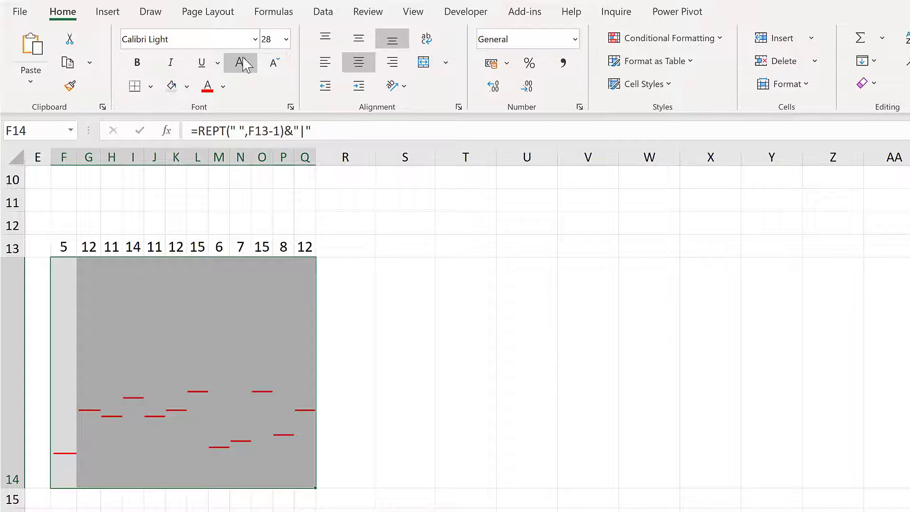
Give F14:Q14 all borders at size 36, shorten row 14, and recalculate with F9 twice
left_click(150, 87)
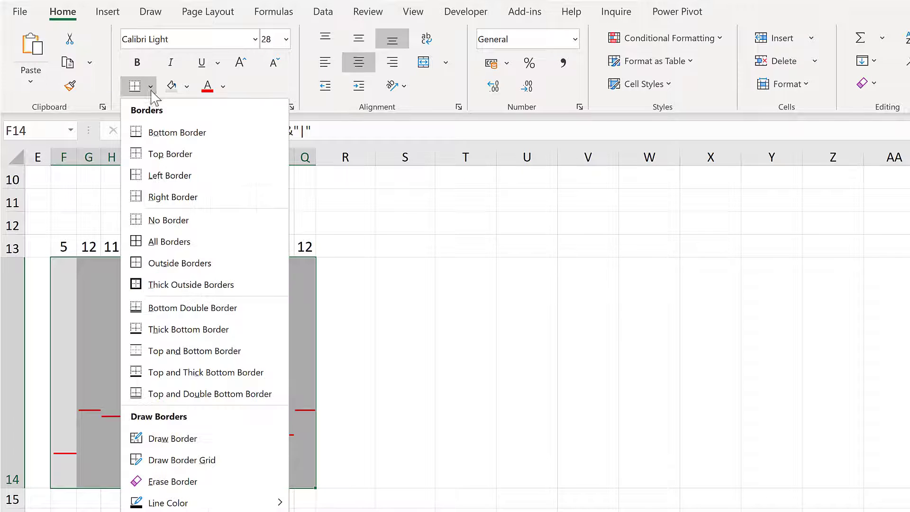
left_click(169, 242)
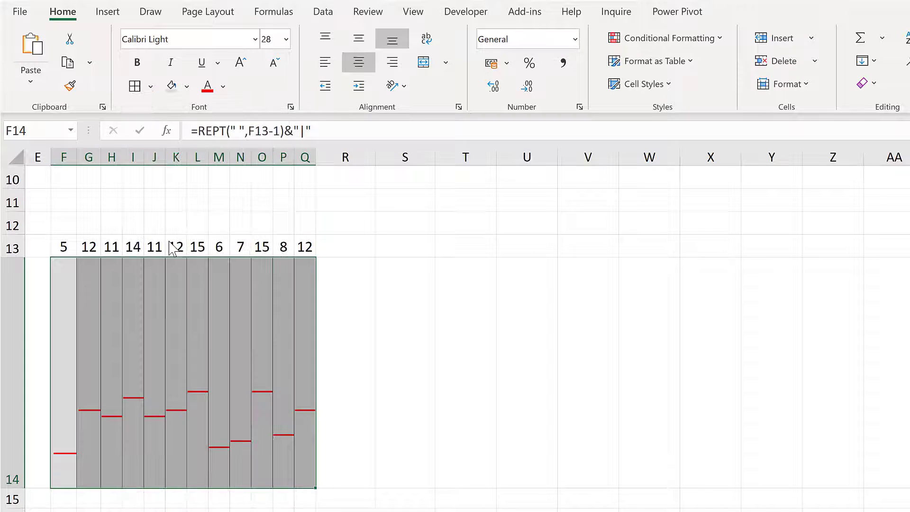
left_click(244, 71)
left_click_drag(13, 489, 13, 413)
left_click(368, 295)
key("F9")
key("F9")
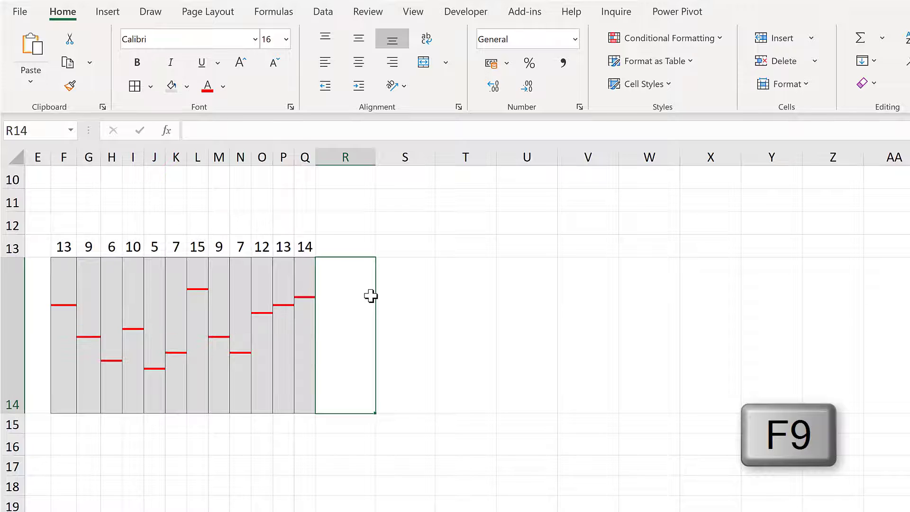
key("F9")
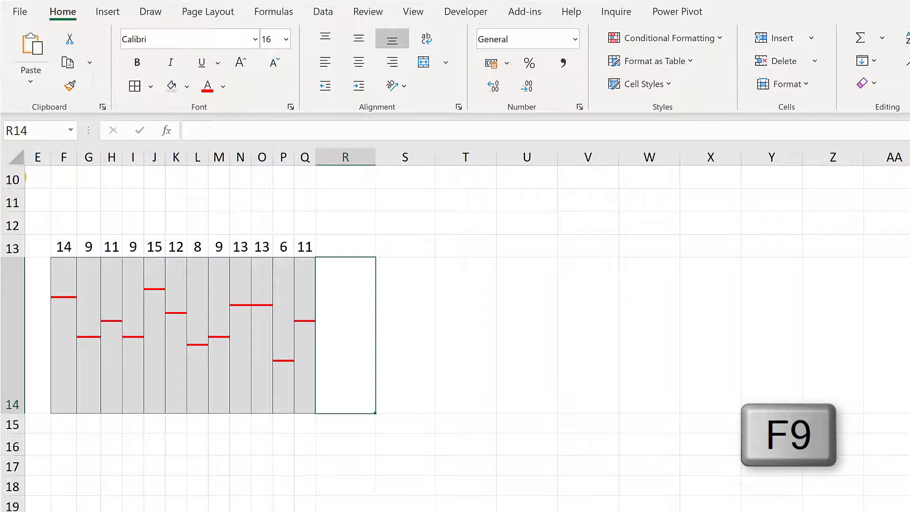
Enter =REPT("----X",C16/5) in cell D16
scroll(349, 309, "left", 3)
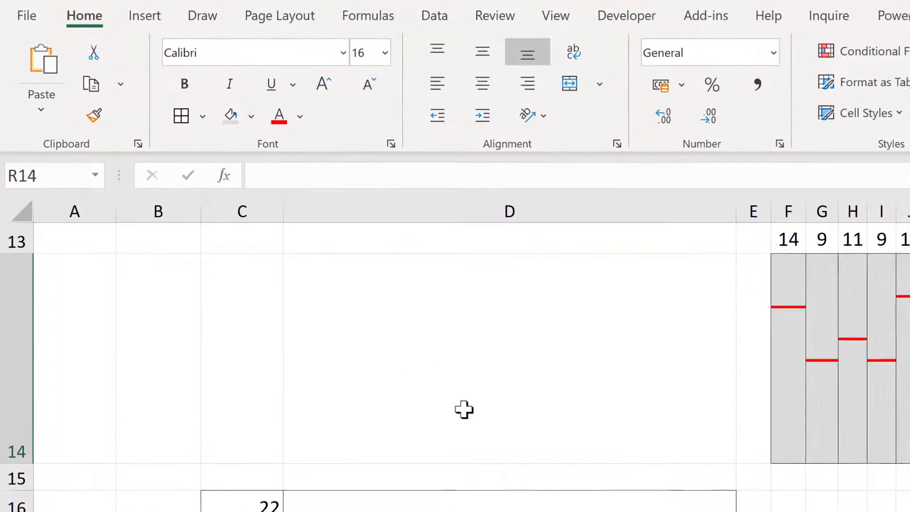
scroll(464, 411, "down", 3)
scroll(795, 321, "up", 1)
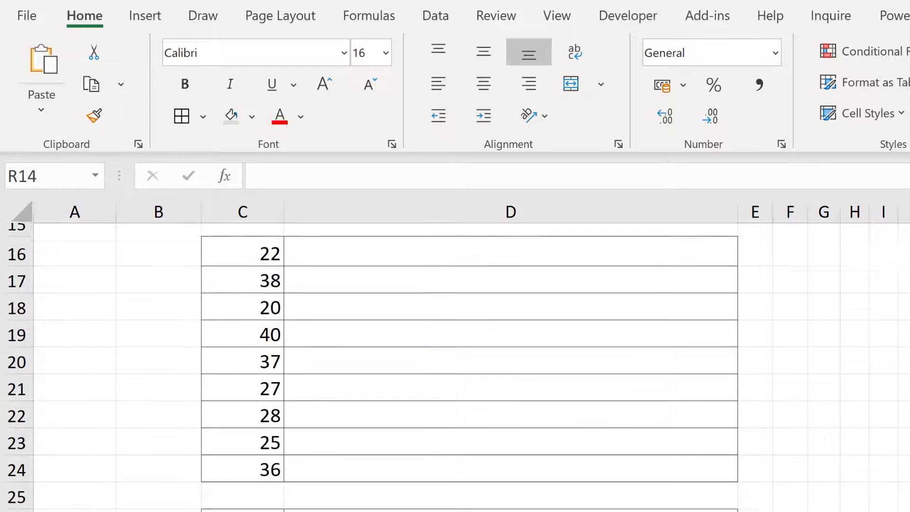
left_click(415, 260)
type("=rept")
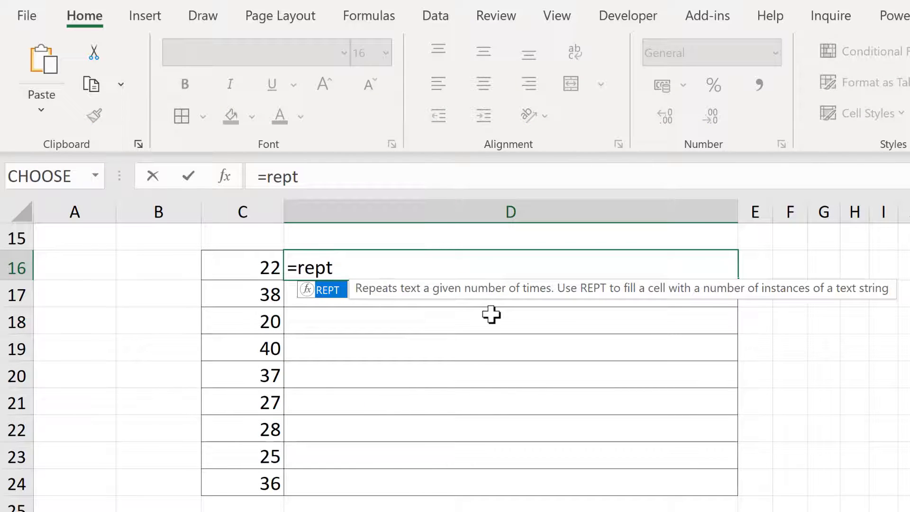
key("Tab")
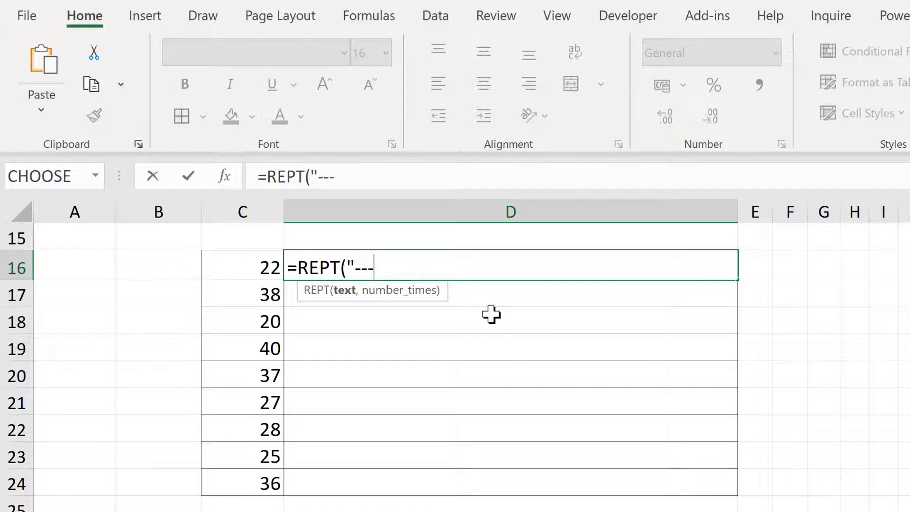
type("\"----X\",")
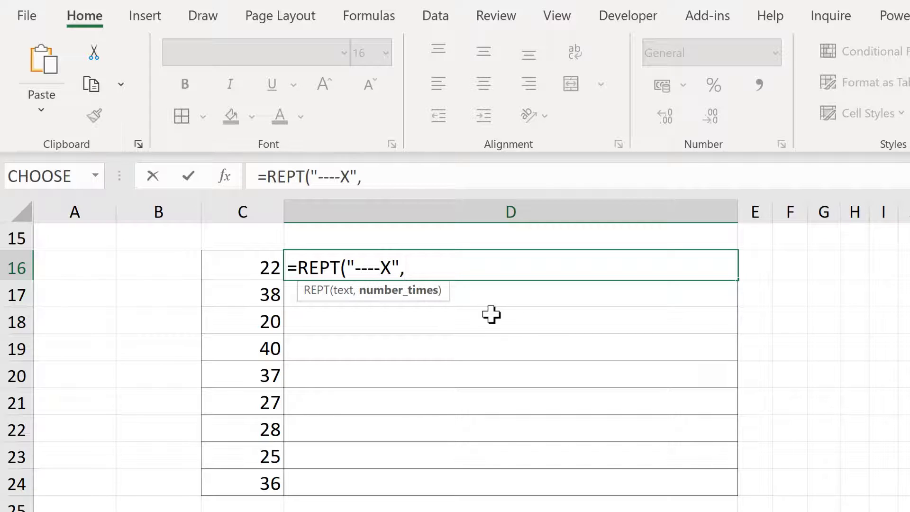
left_click(249, 268)
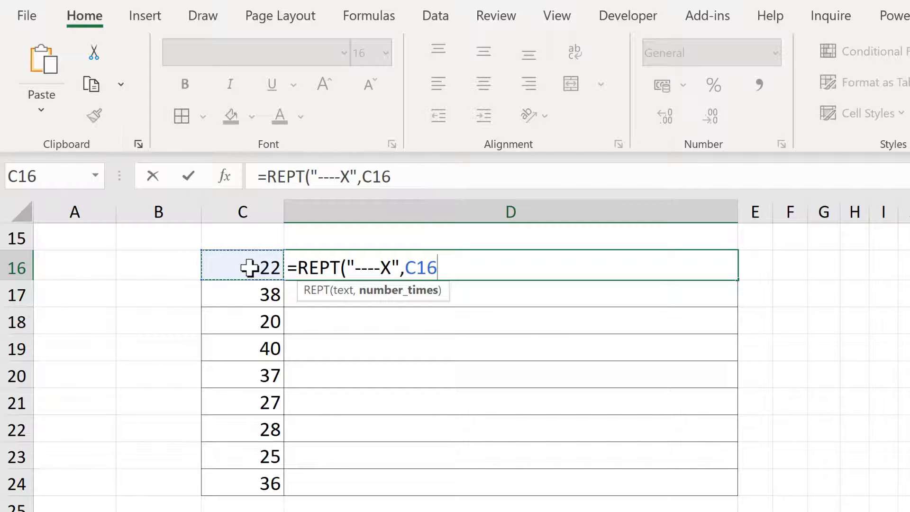
type("/5")
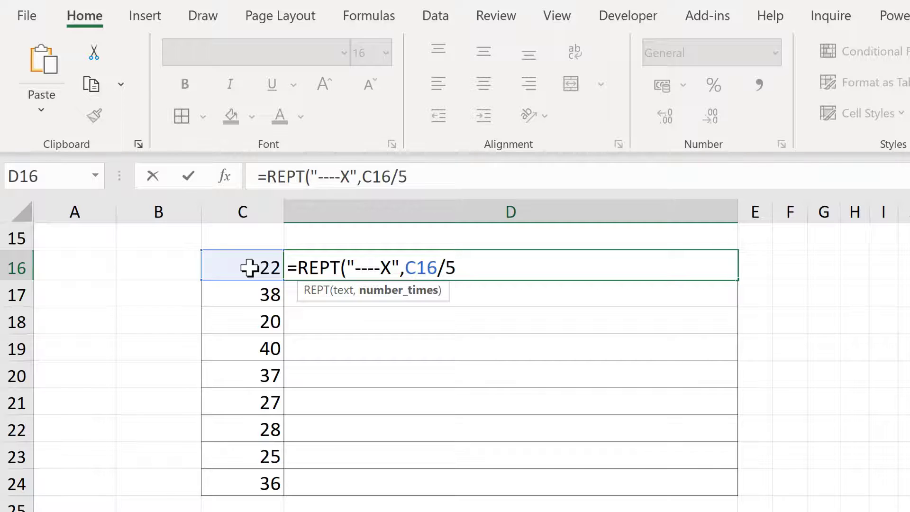
type(")")
key("Return")
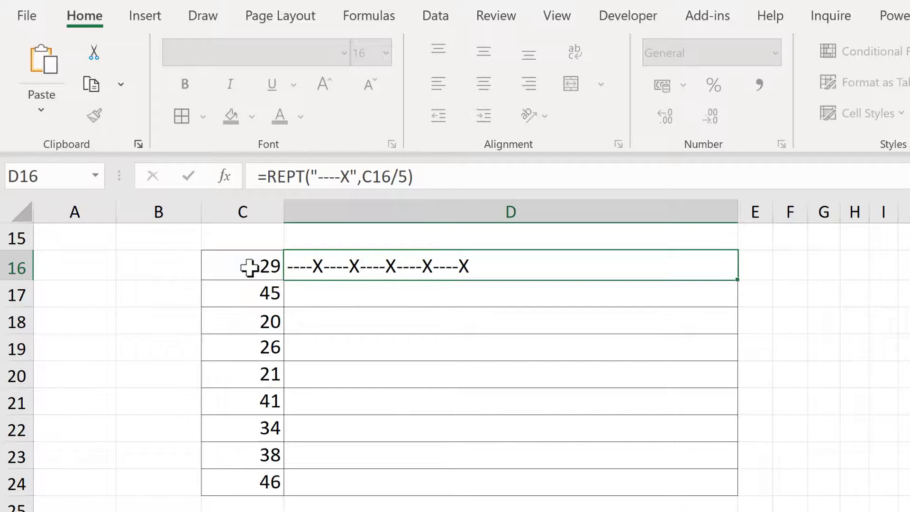
Fill the D16 formula down to D24 and compare D18's bar with C18's value 20
left_click(442, 266)
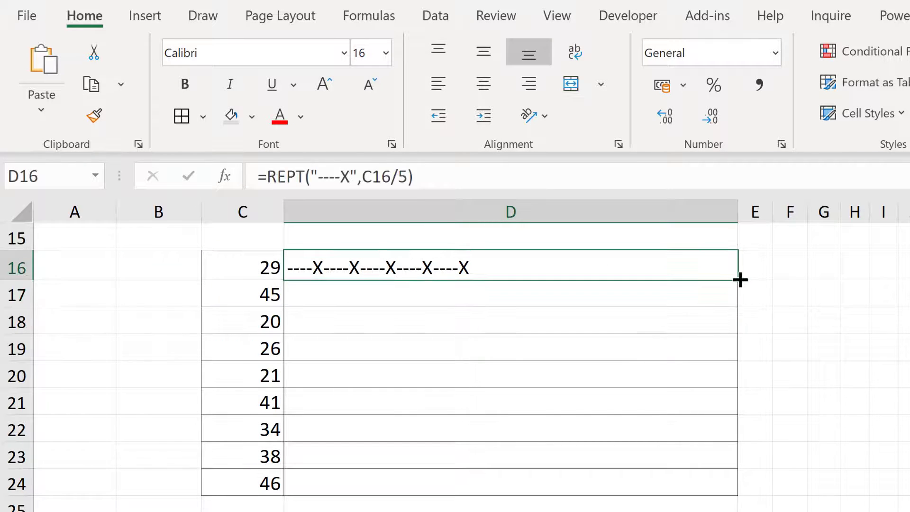
double_click(740, 279)
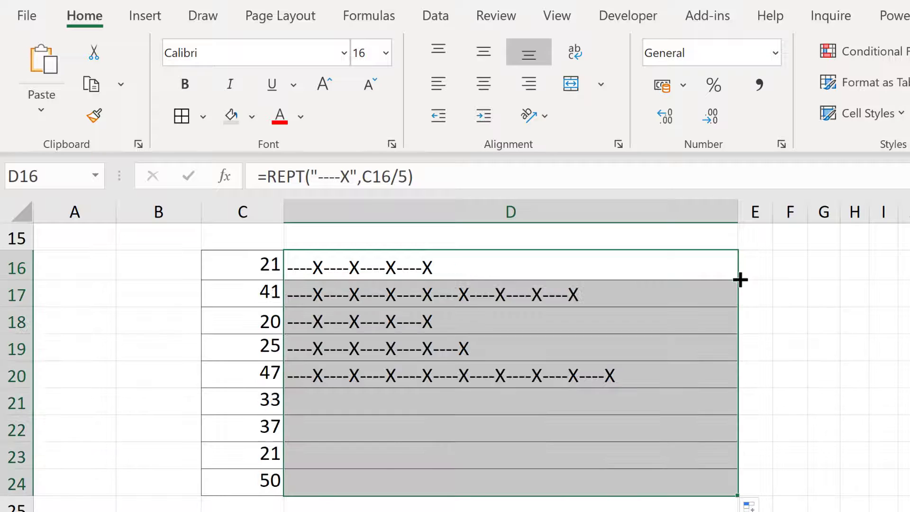
left_click(560, 322)
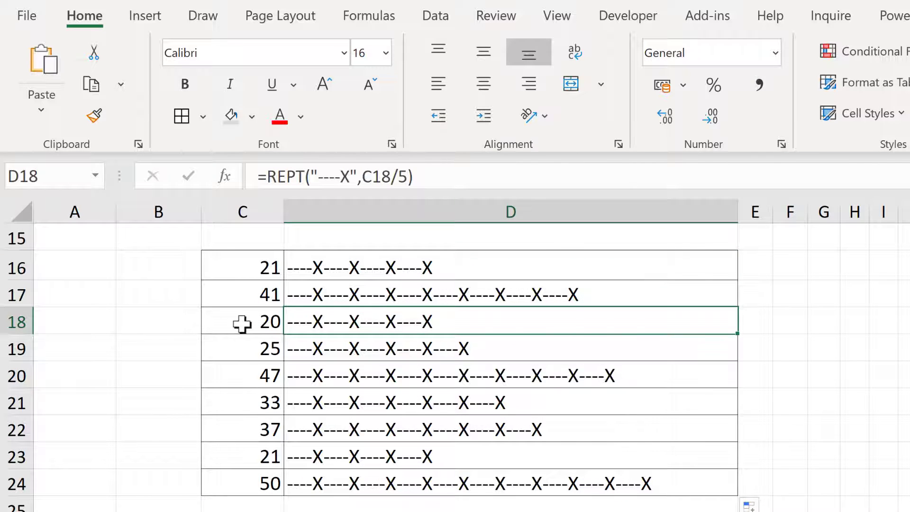
left_click(279, 321)
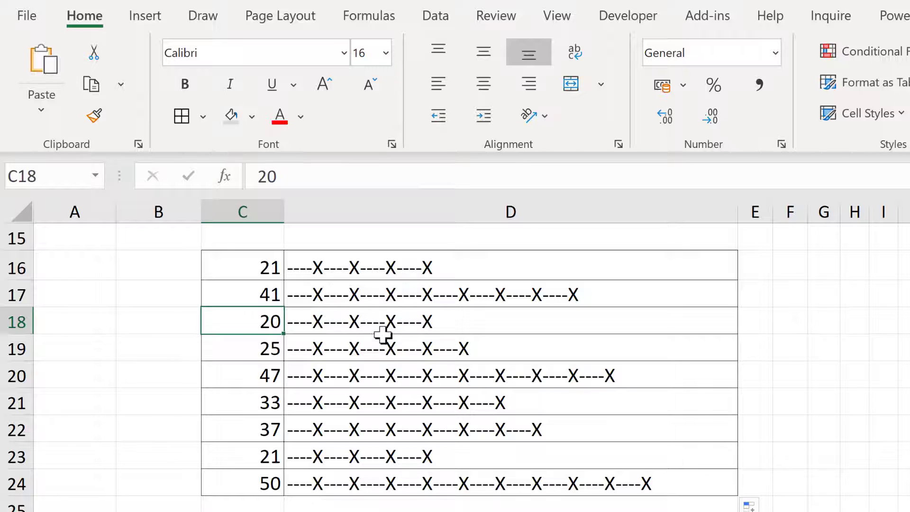
left_click(473, 316)
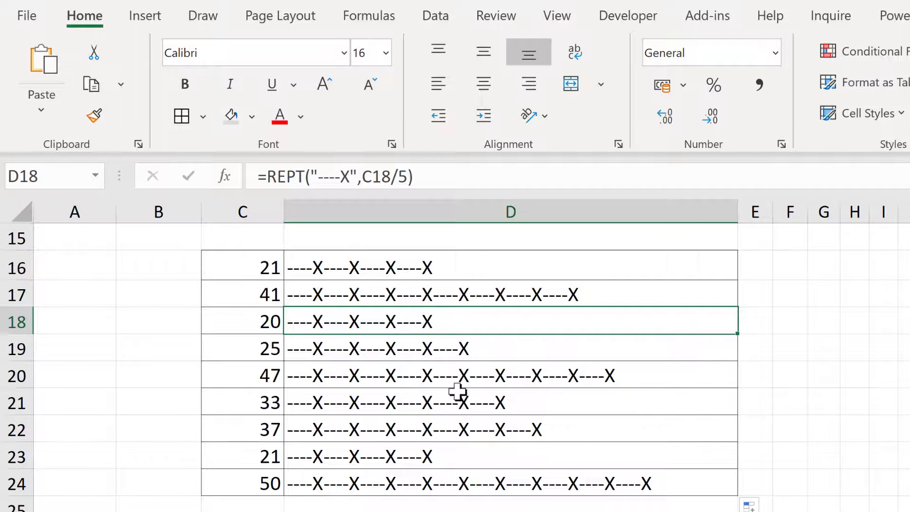
Open D26's FLOOR/IF remainder formula for editing and recommit it
scroll(461, 390, "down", 1)
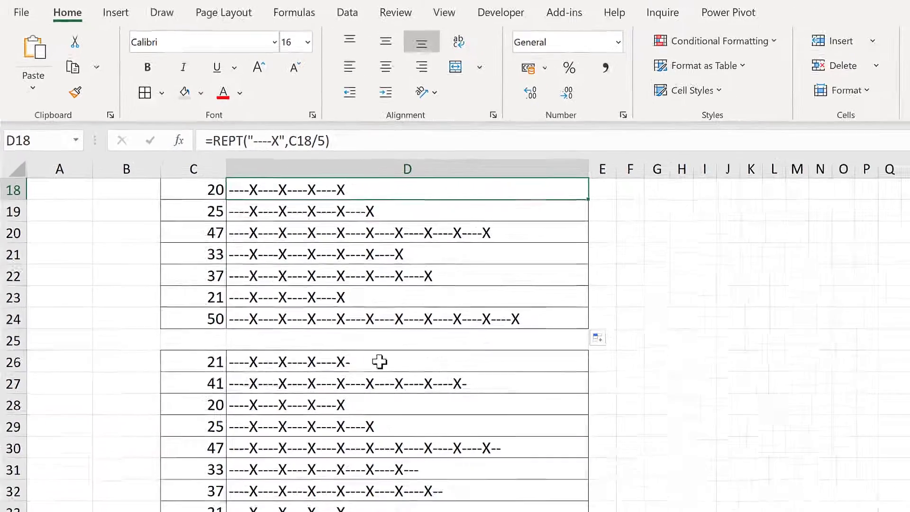
left_click(470, 450)
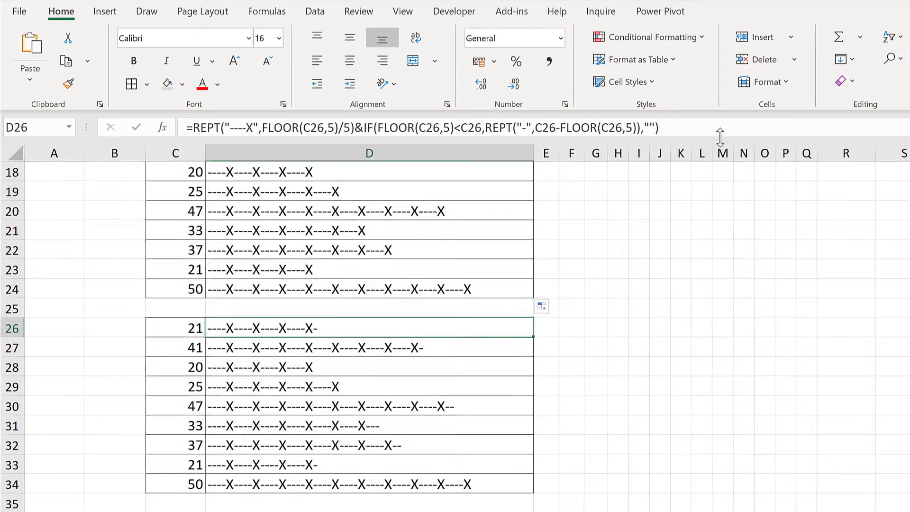
left_click(684, 132)
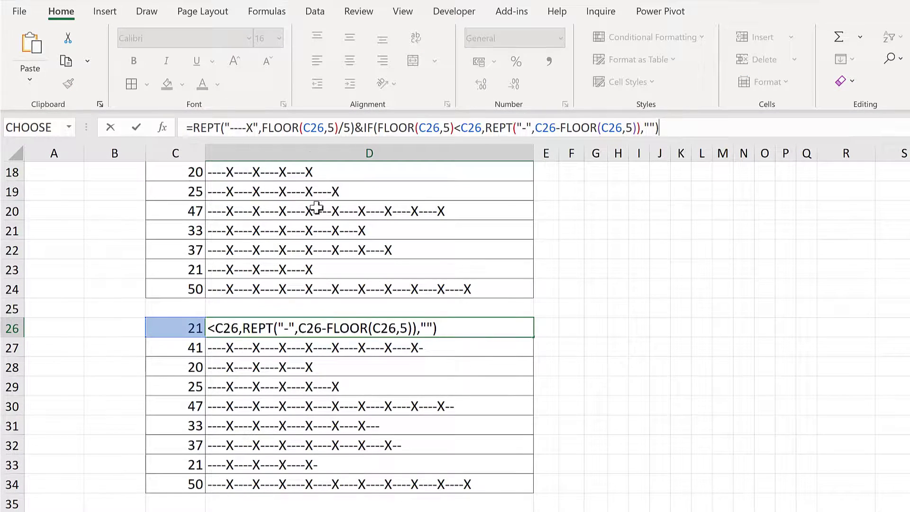
key("Return")
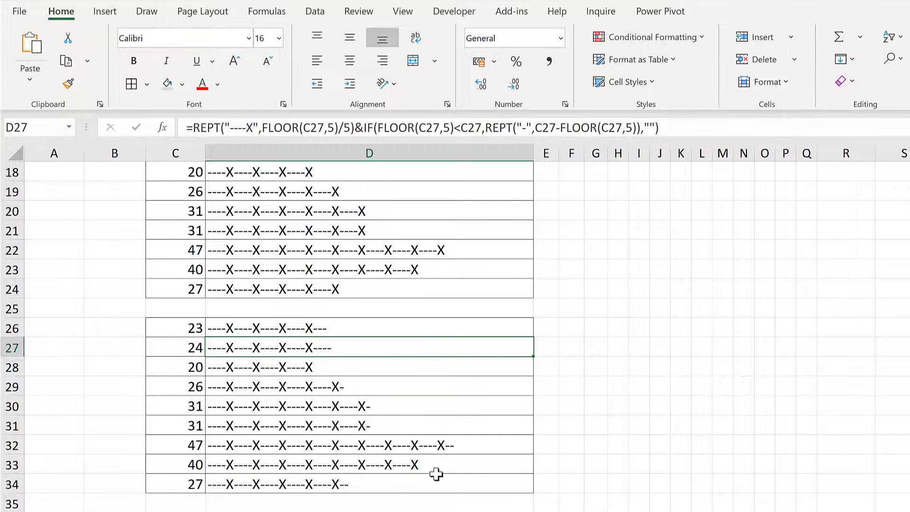
Check the D33 formula, then return to the top of the sheet on an empty cell
left_click(447, 462)
scroll(436, 364, "up", 2)
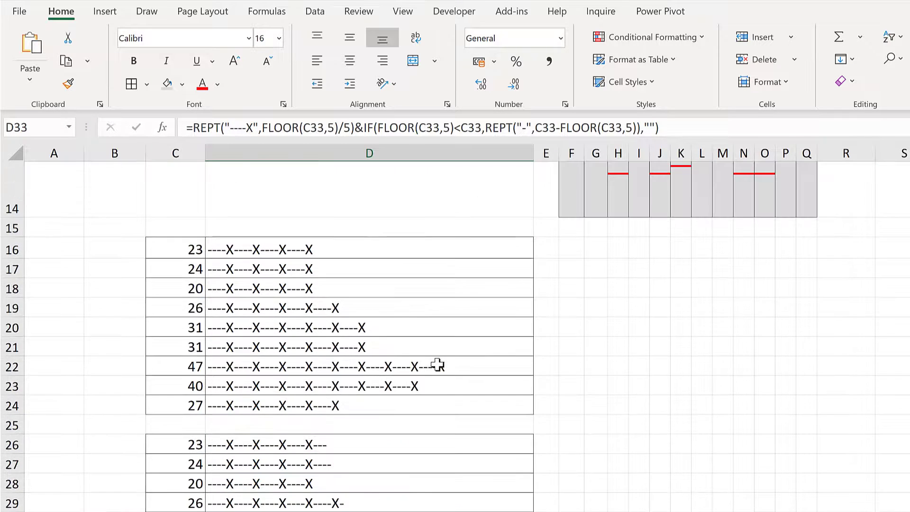
scroll(436, 364, "up", 4)
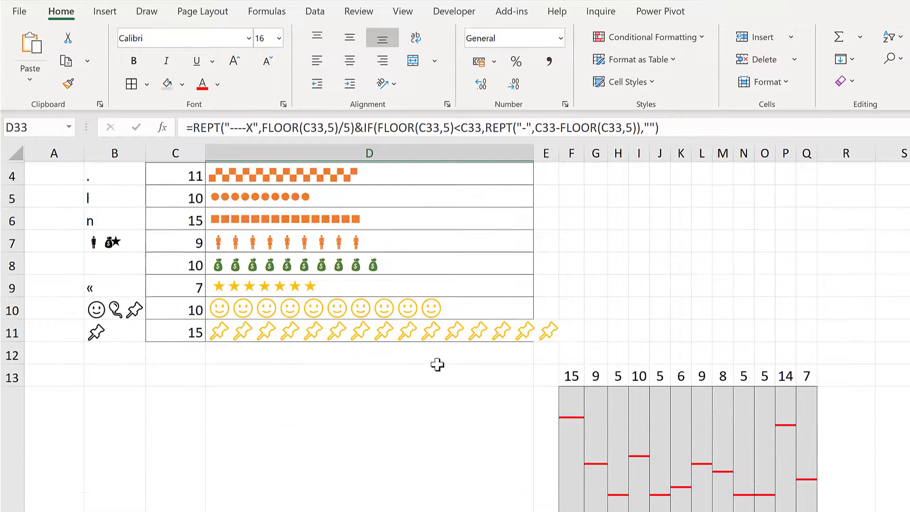
left_click(590, 264)
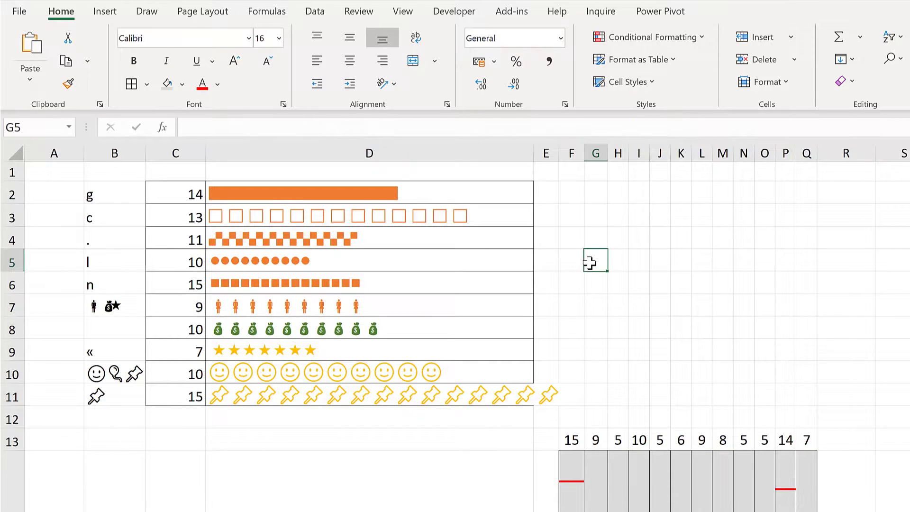